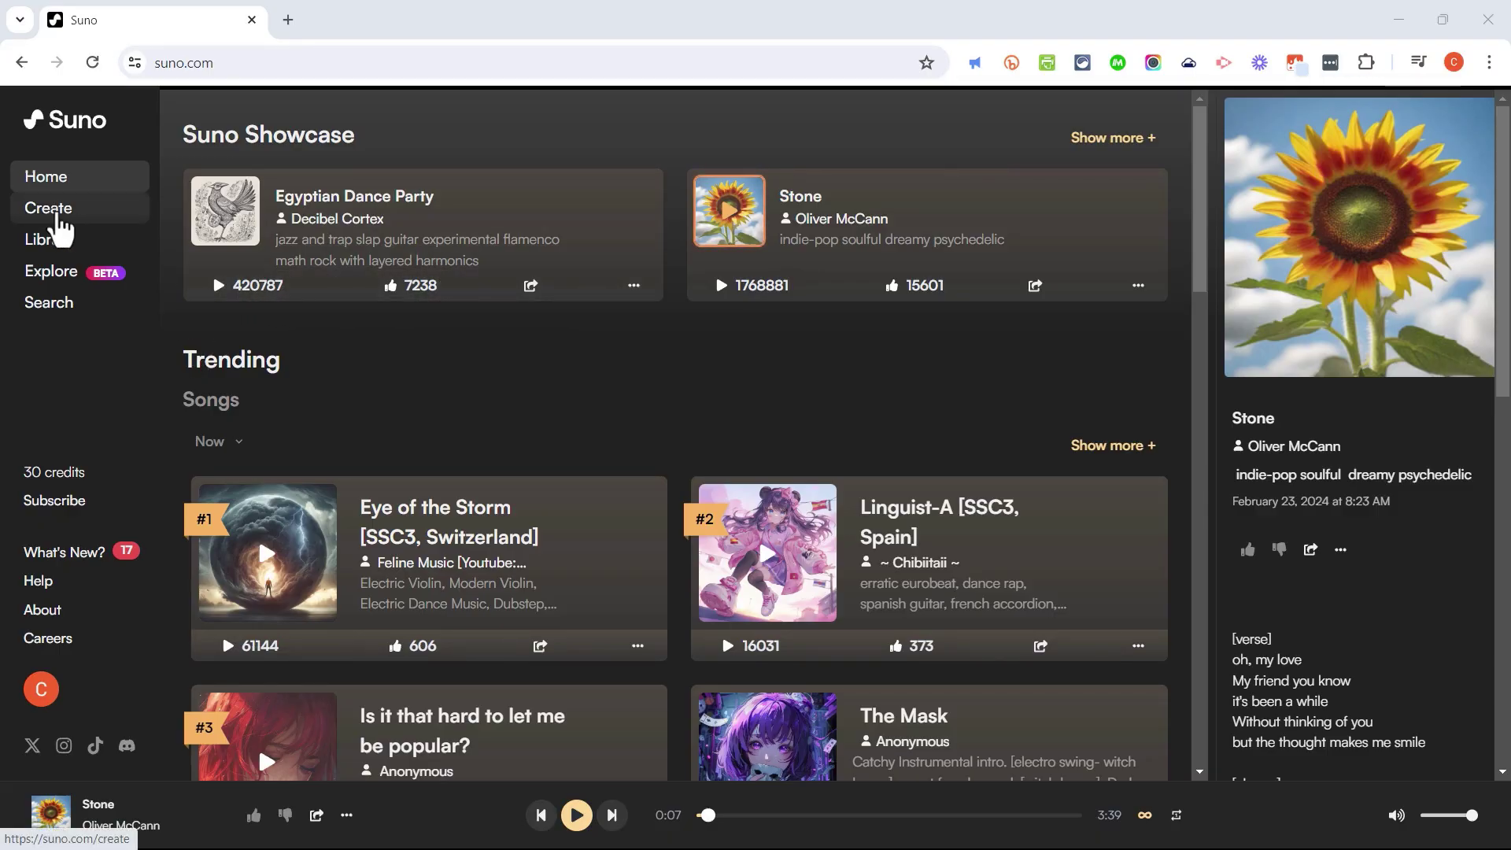
Go to the song creation page and play, then pause, the first Animal Friends song.
click(58, 220)
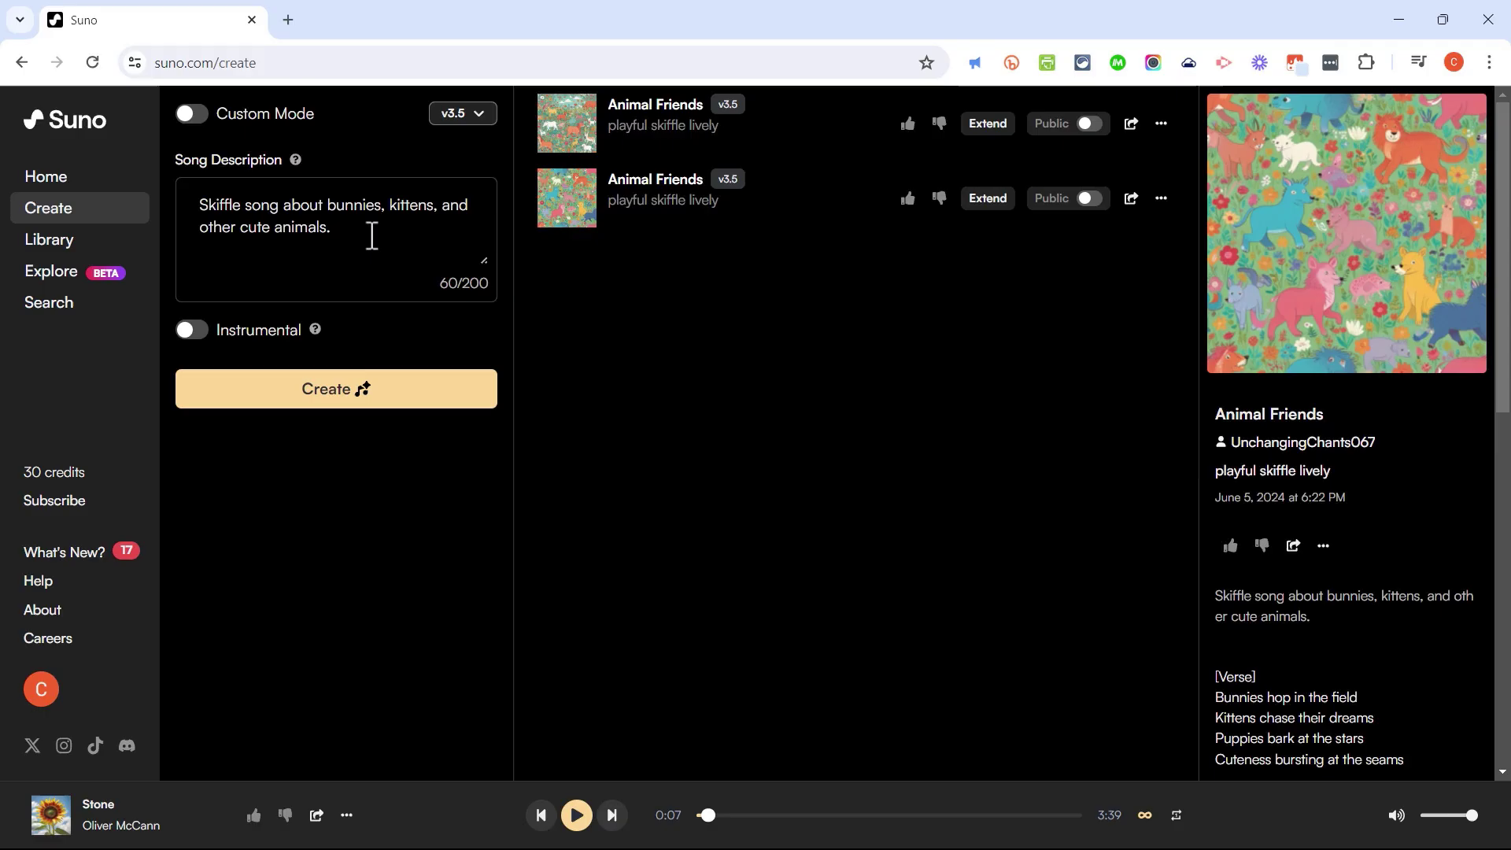
click(575, 143)
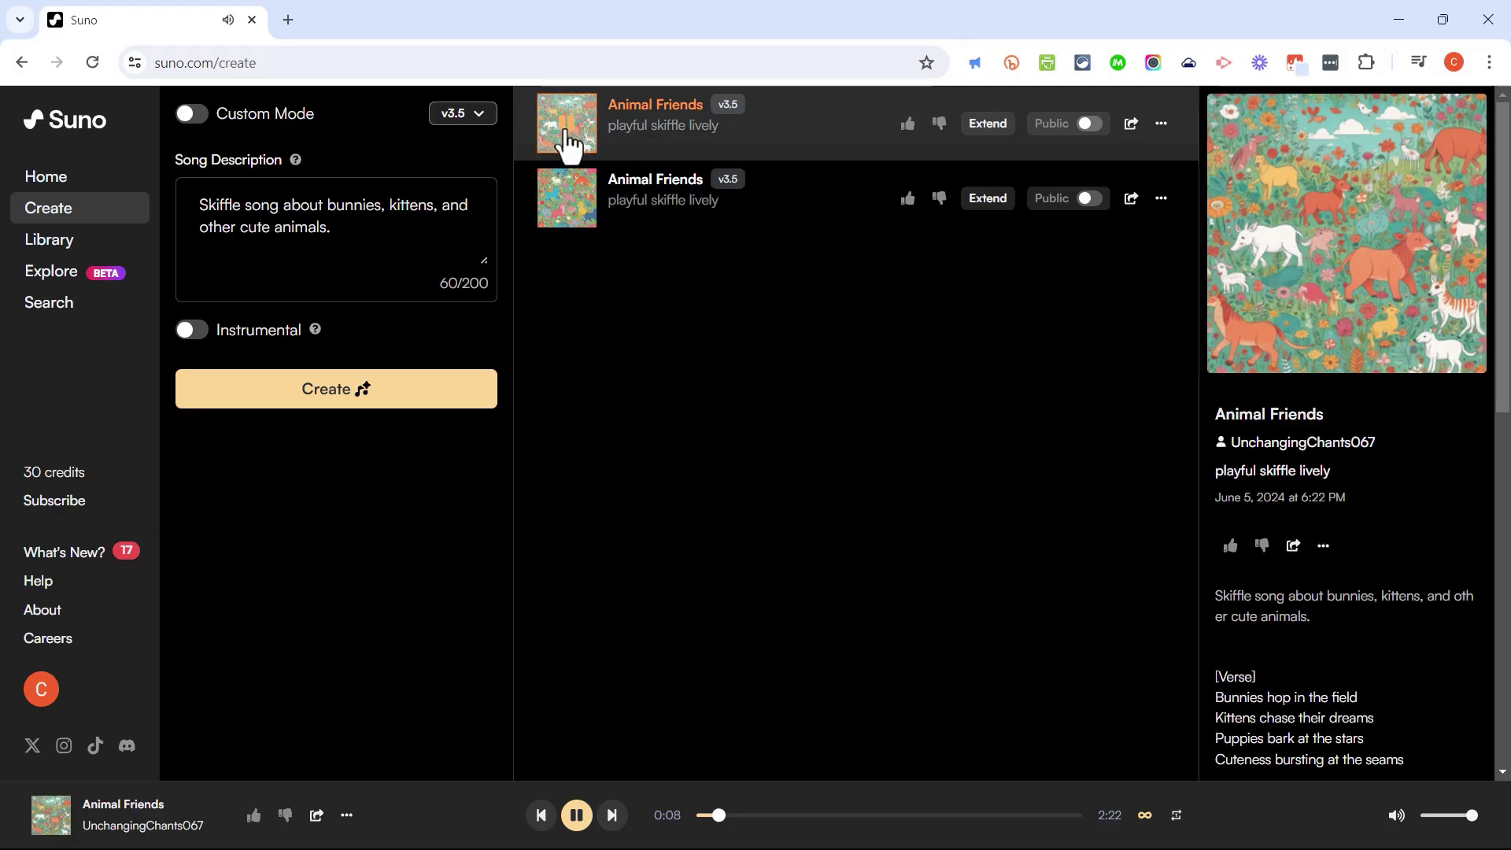
click(568, 145)
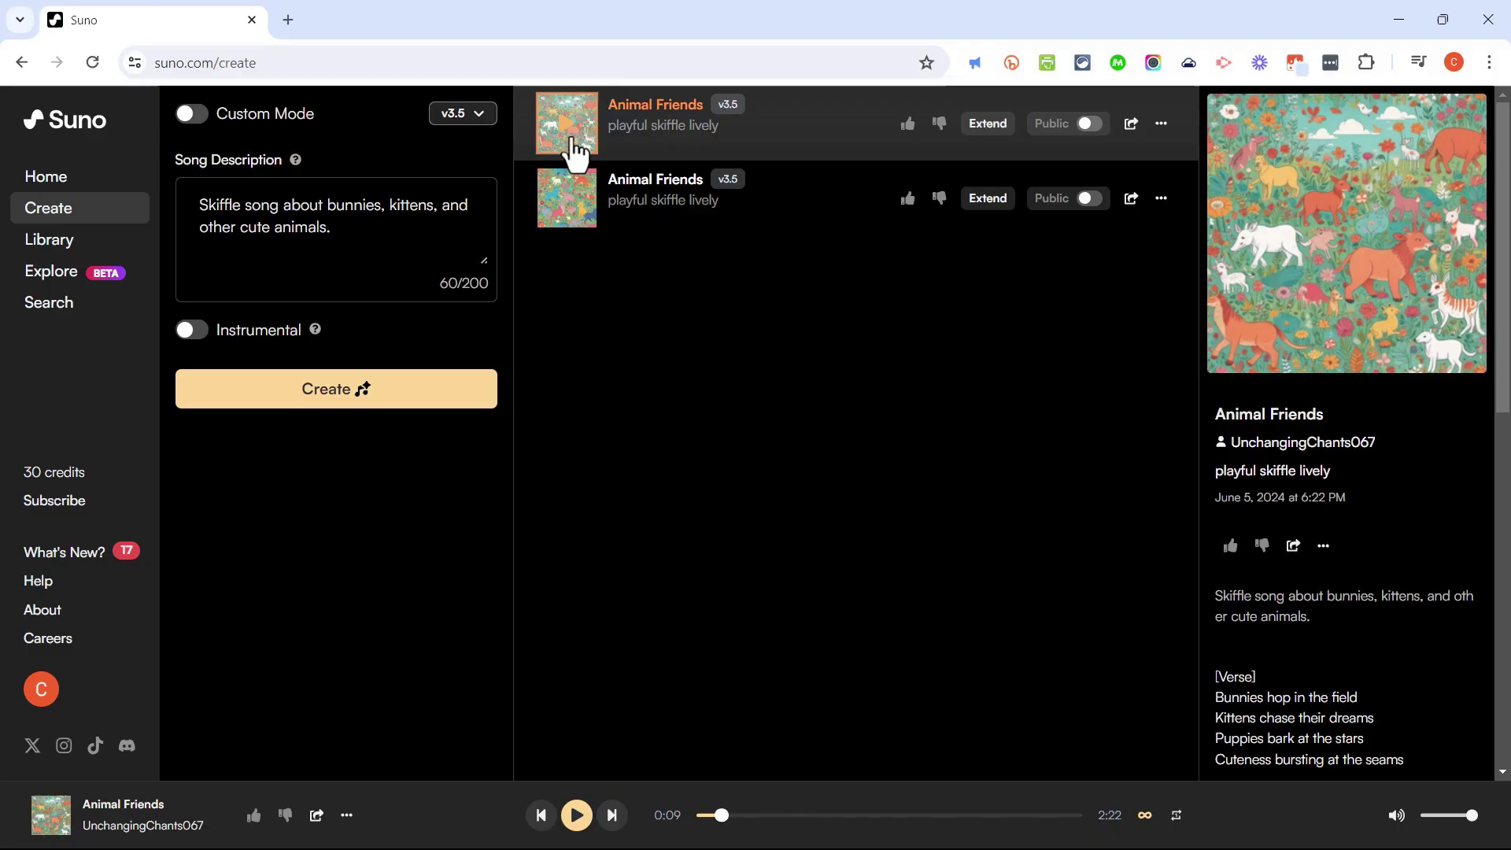
Play the second Animal Friends skiffle song and scroll through its lyrics.
mouse_move(566, 211)
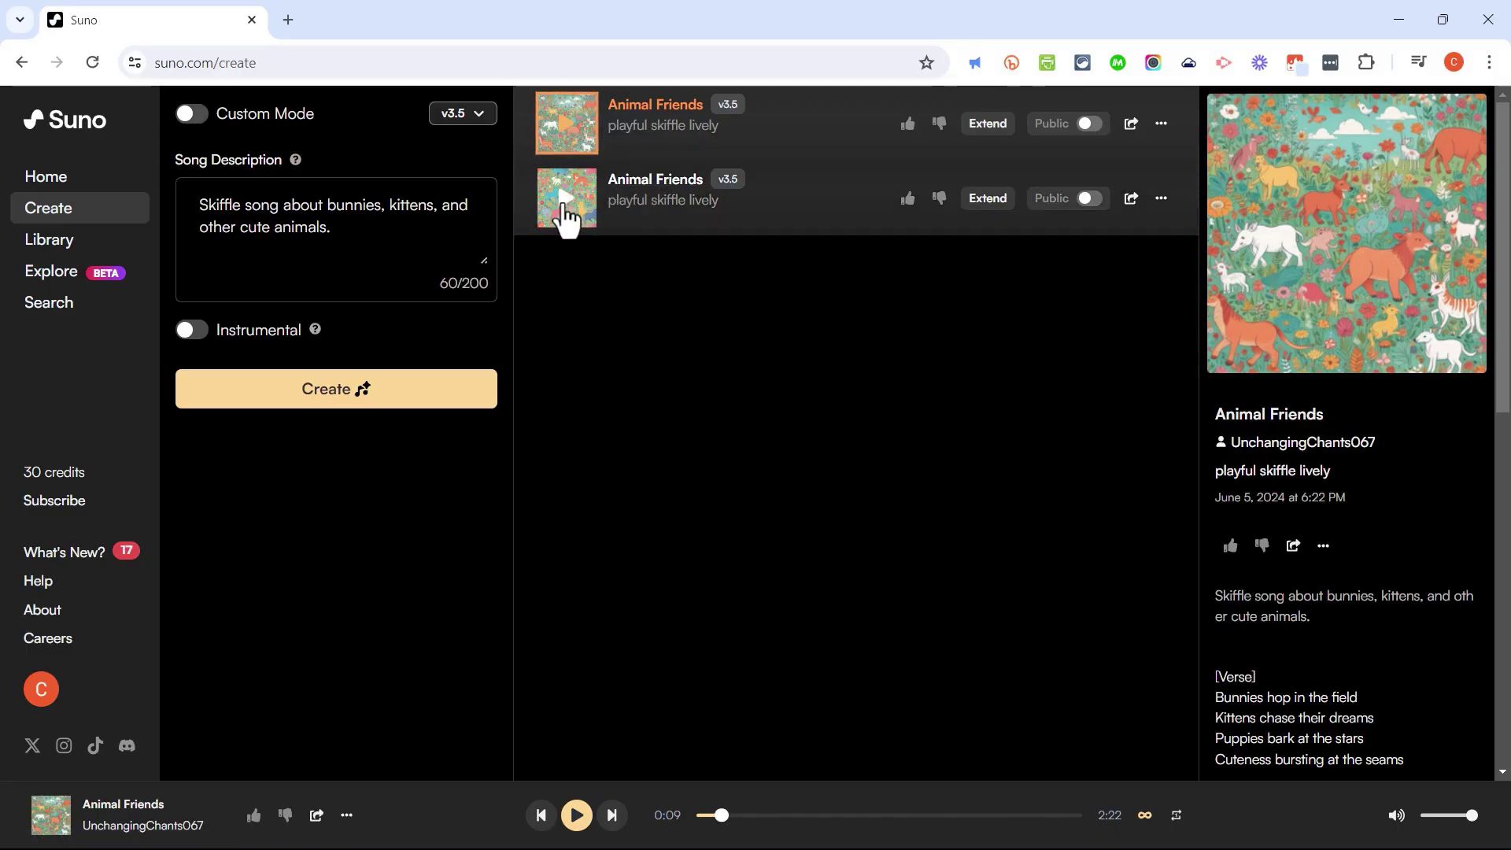
click(566, 211)
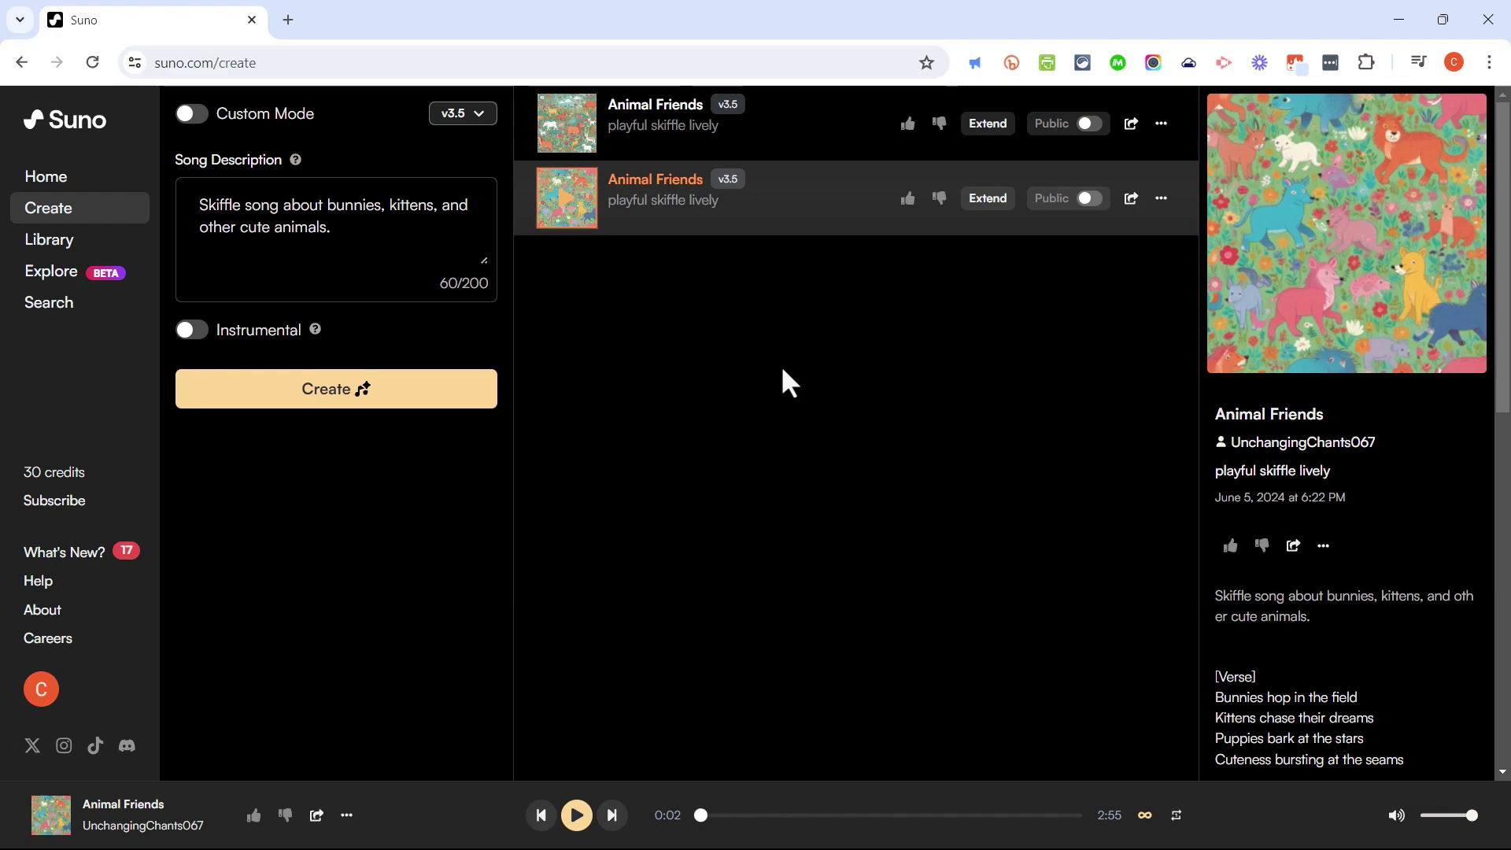
scroll(1428, 386, down, 5)
scroll(1430, 439, down, 5)
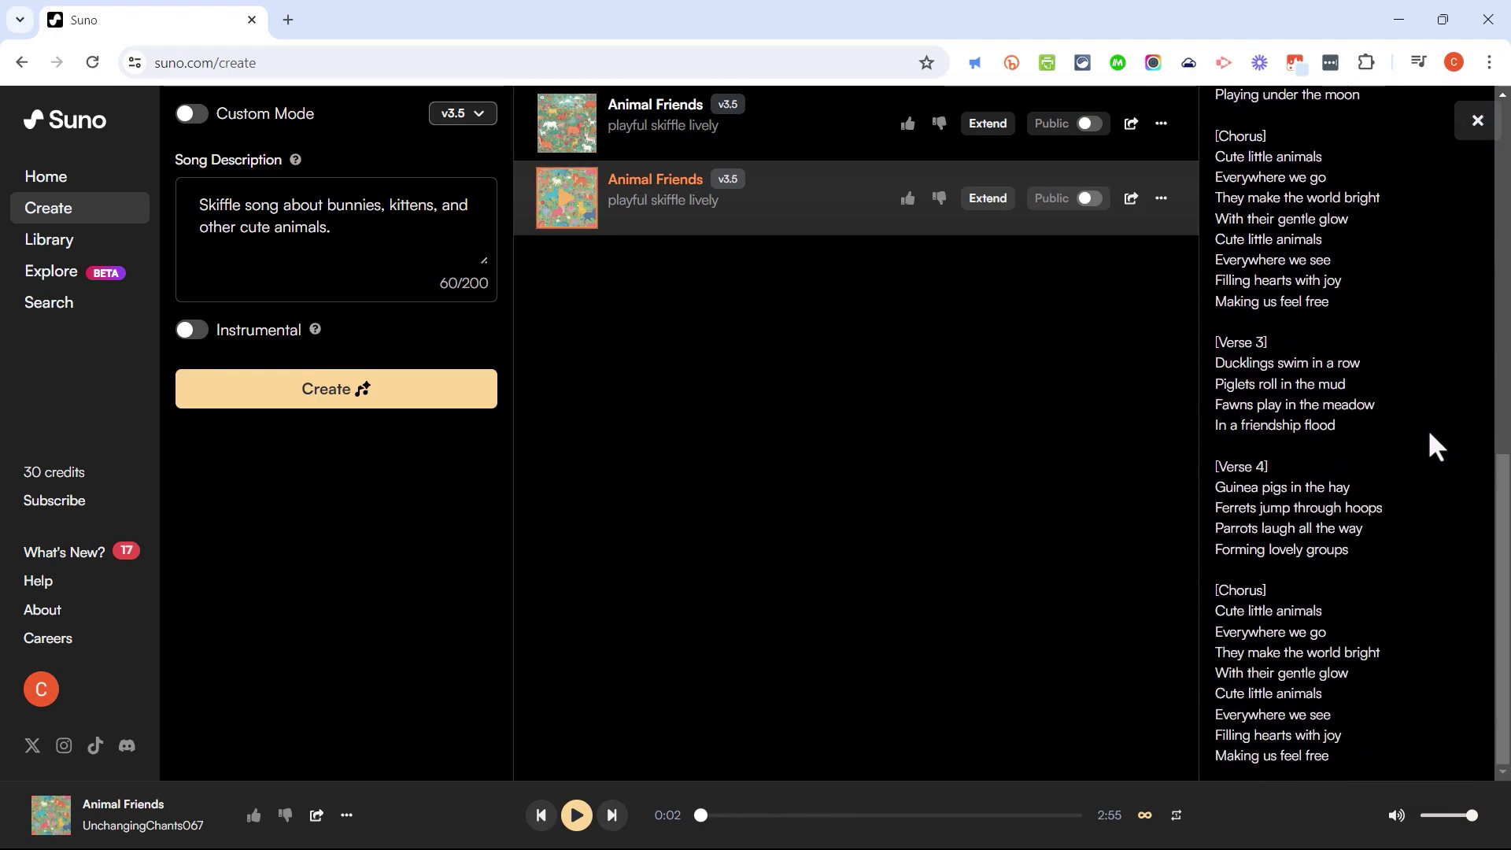
scroll(1423, 445, up, 10)
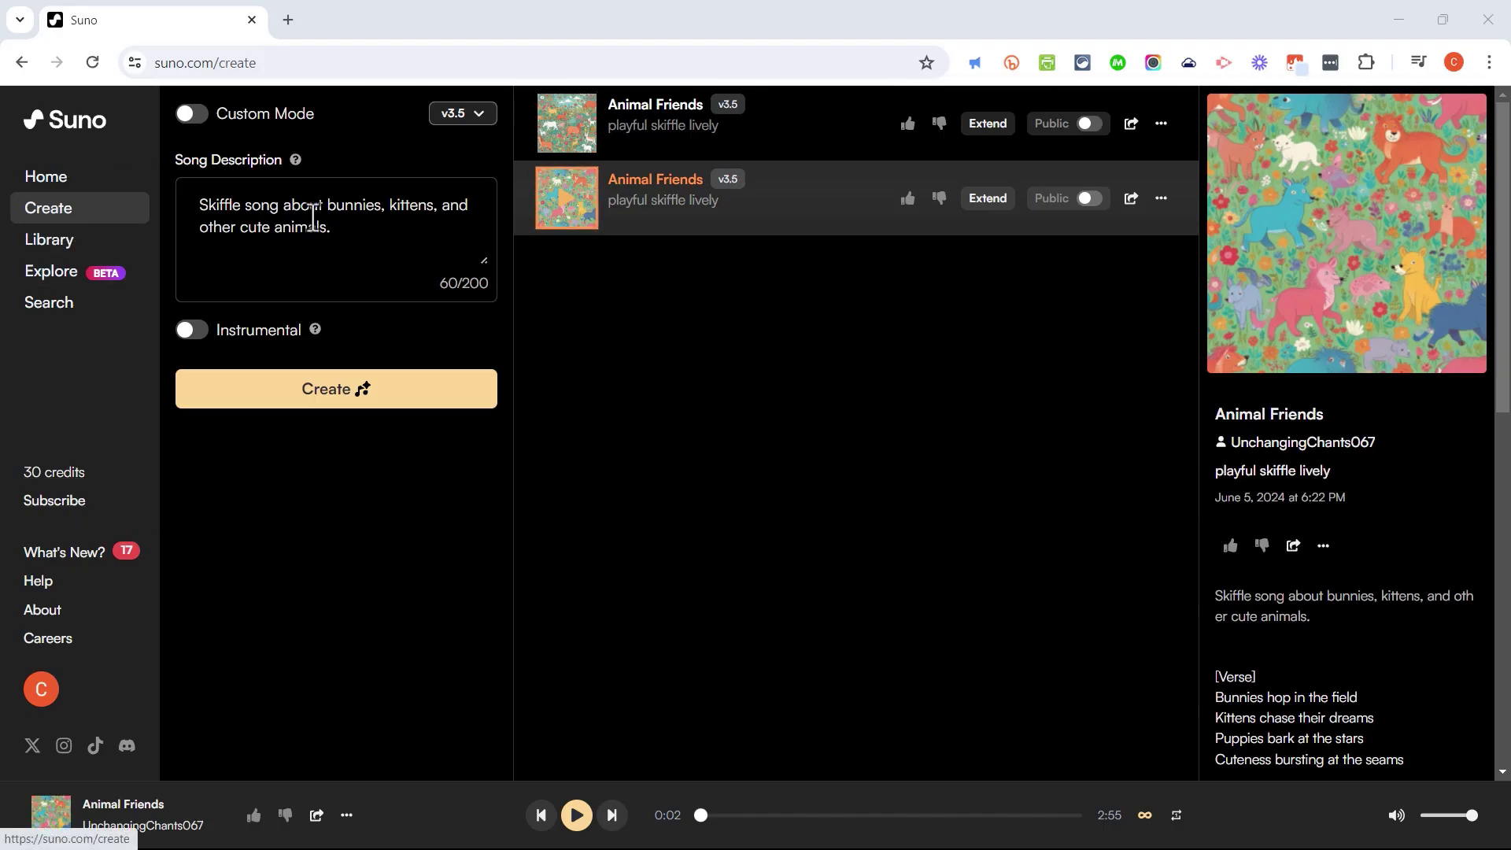
Replace the description with a Liverpool big band prompt about learning Excel, ending 'column, row, cell.'.
key(ctrl+a)
key(BackSpace)
text(Li)
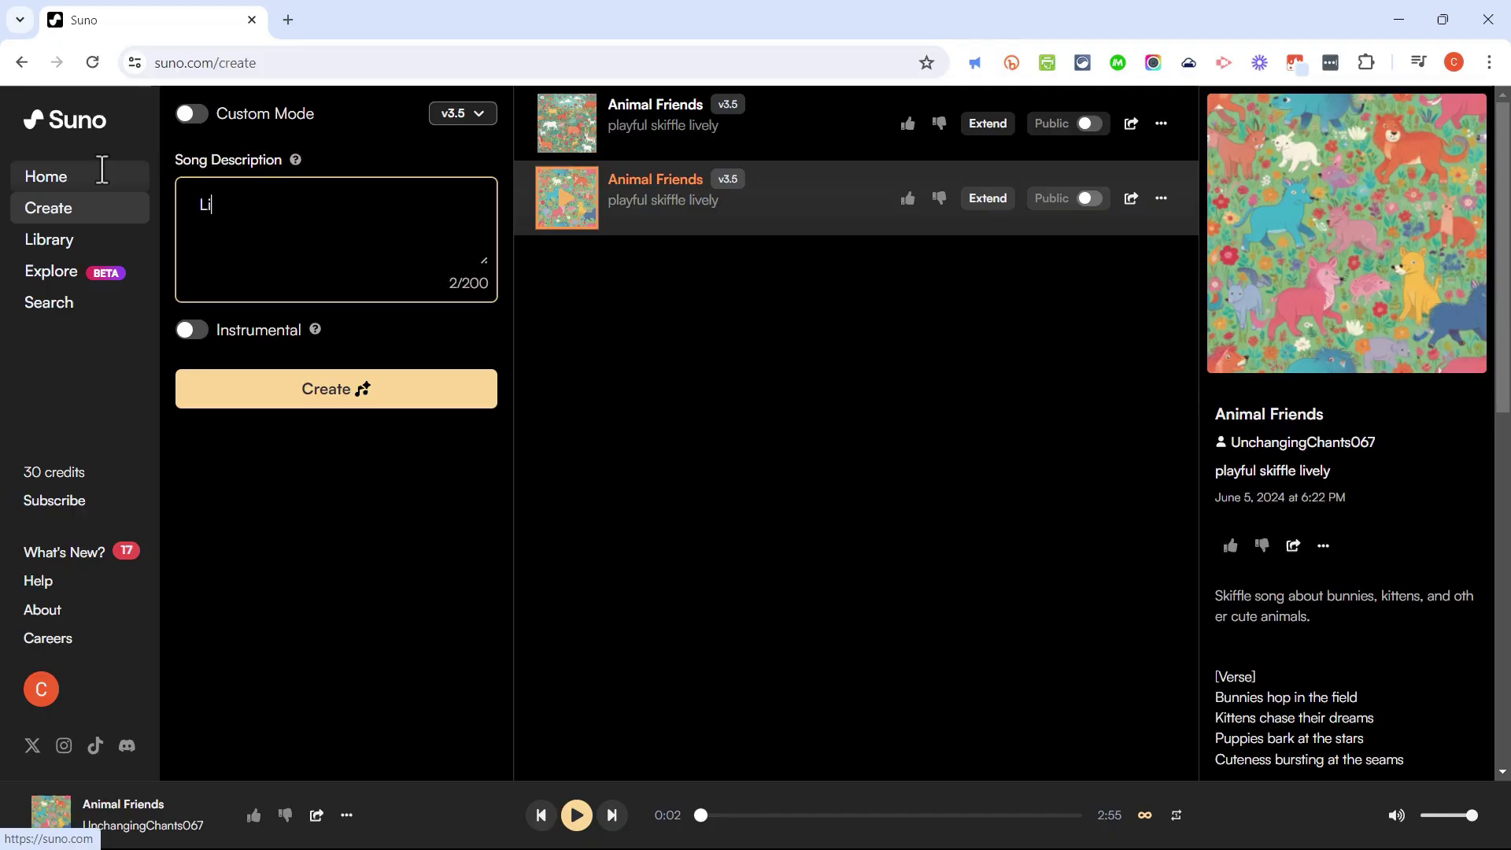
text(verpool big band song about)
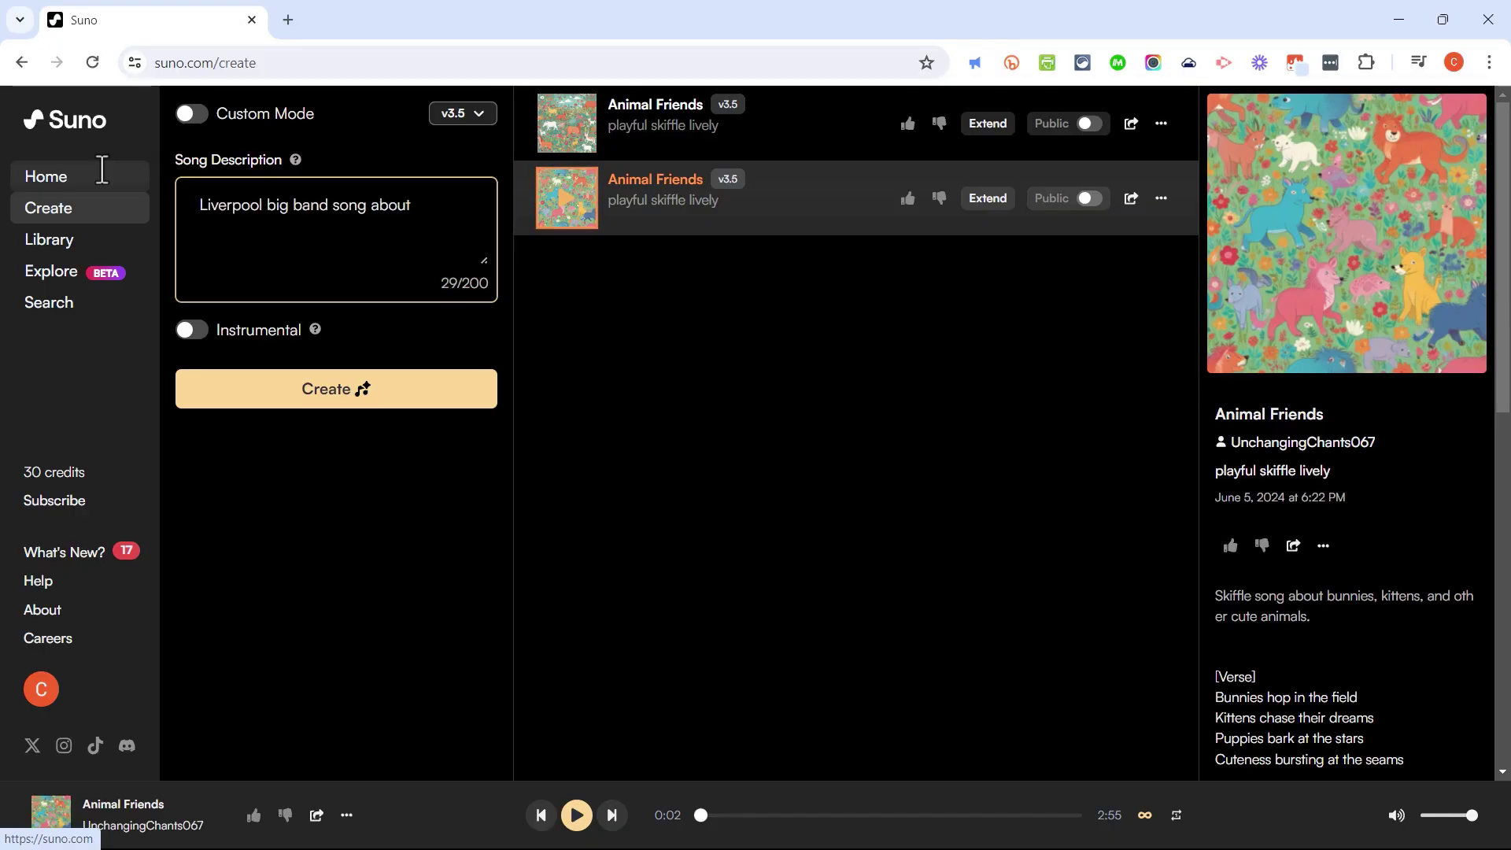
text(beautiful people who want to learn how to use Excel by watching videos on YouTube. Make sure to use the phrase “select to affect.” Also use the)
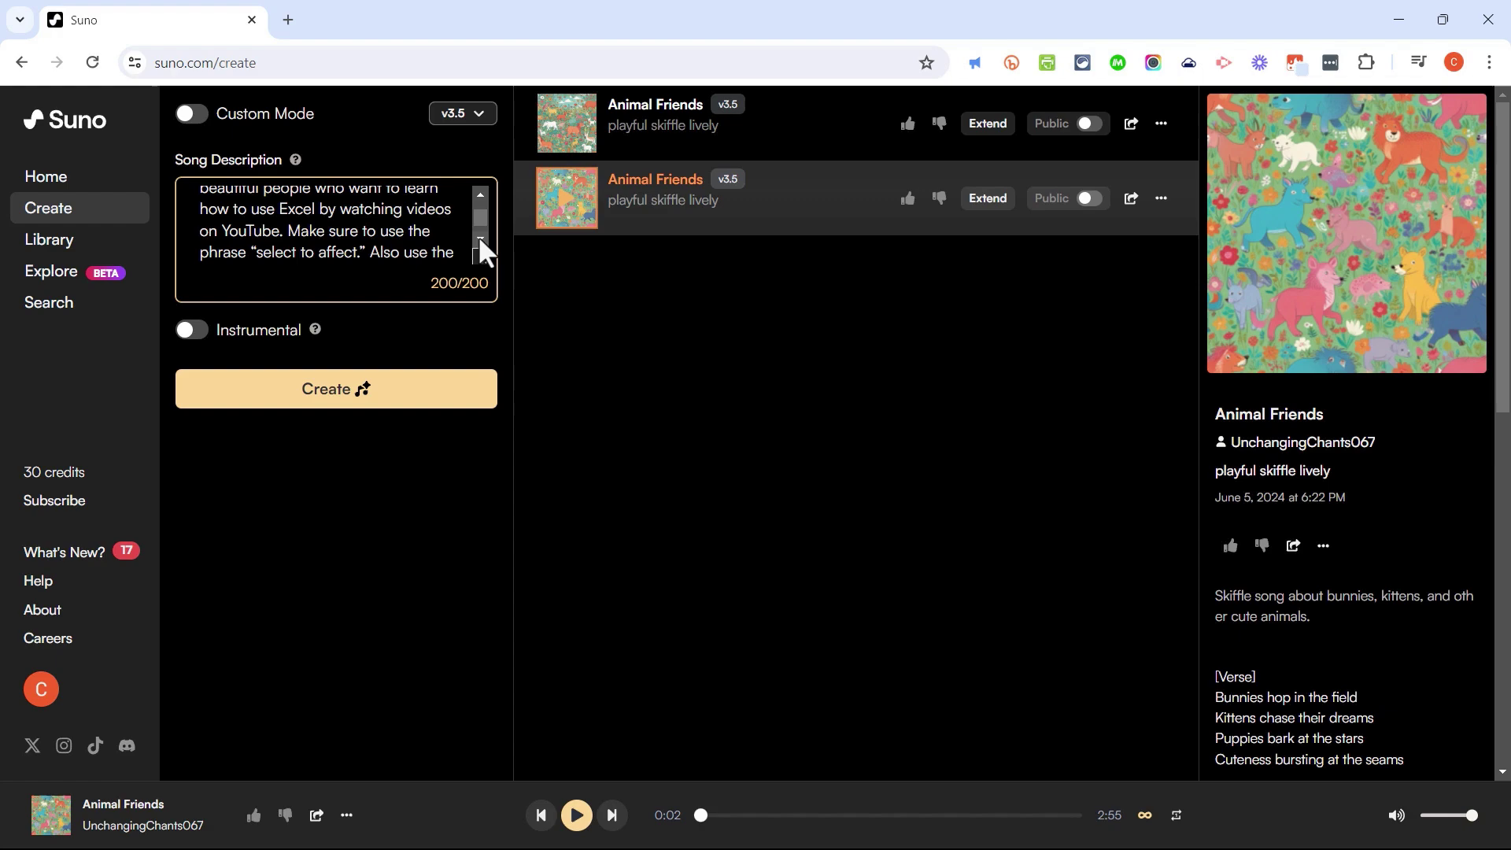
key(ctrl+z)
text(colum)
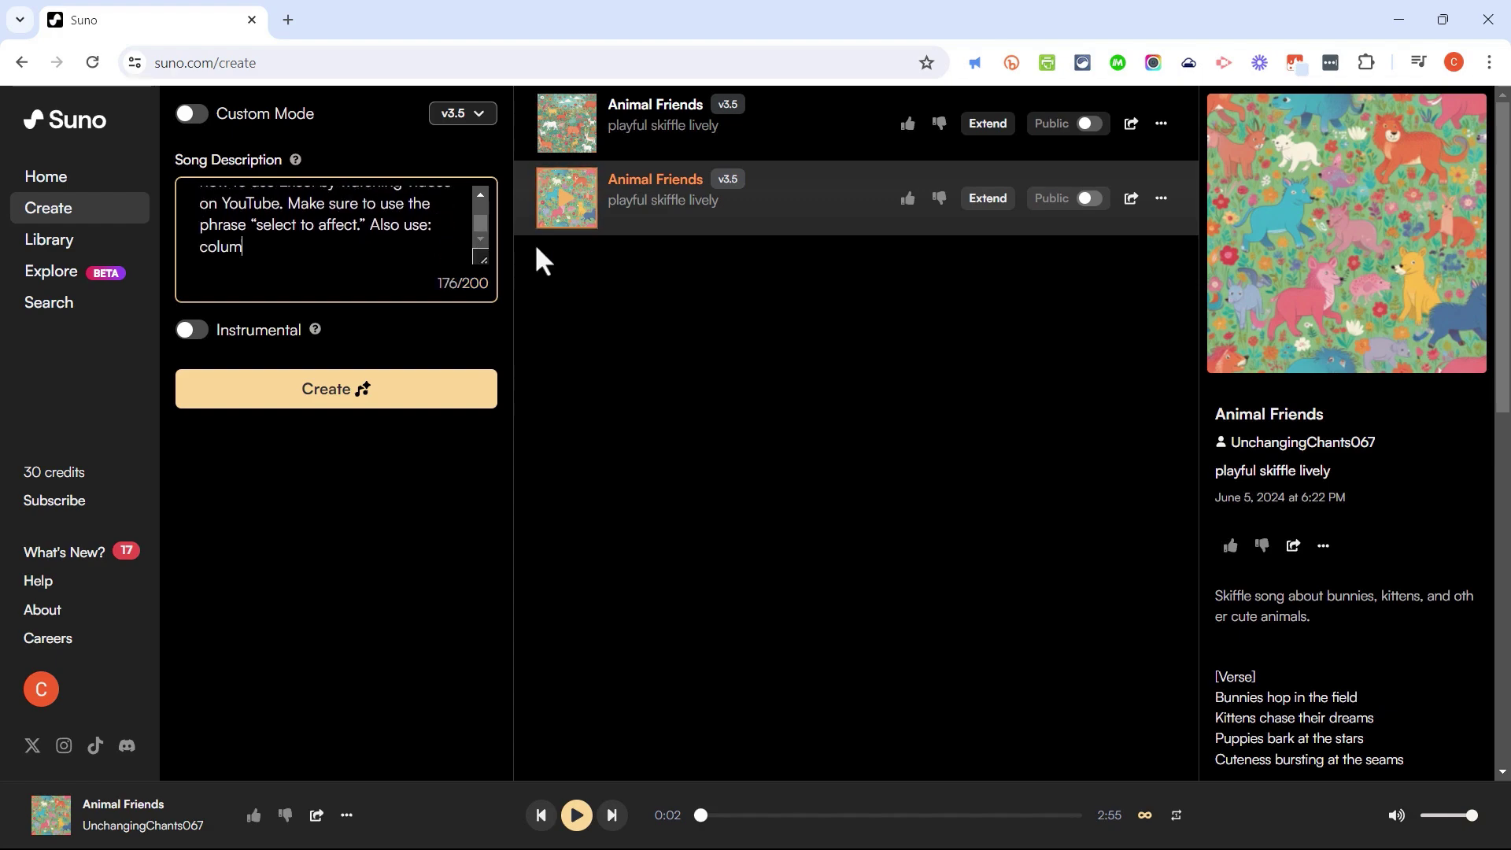
text(n, row, cell.)
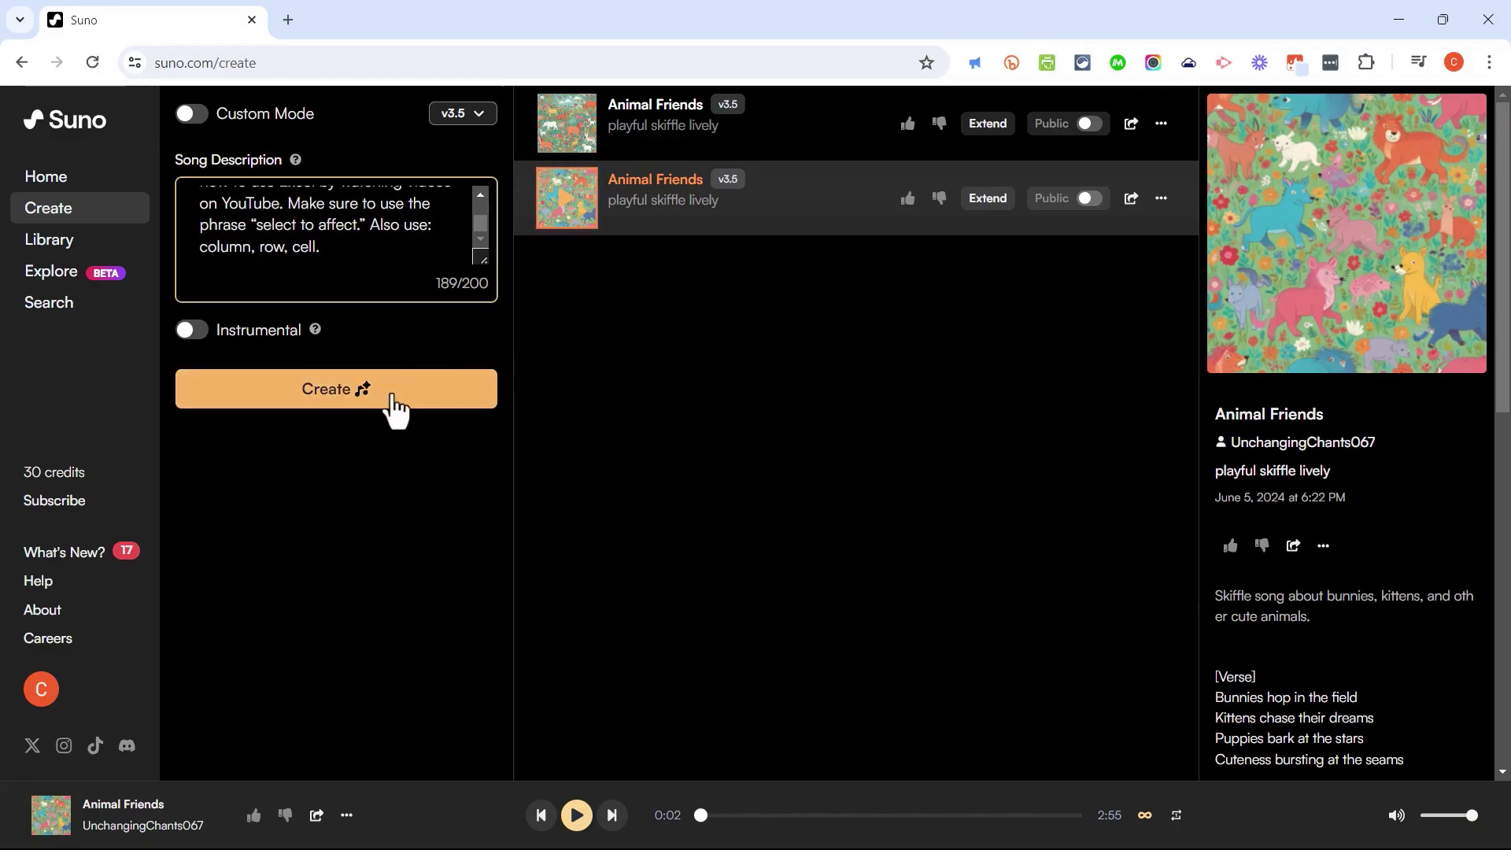
Generate the Beautiful People of Liverpool songs, play the first one, and mute the sound.
click(394, 410)
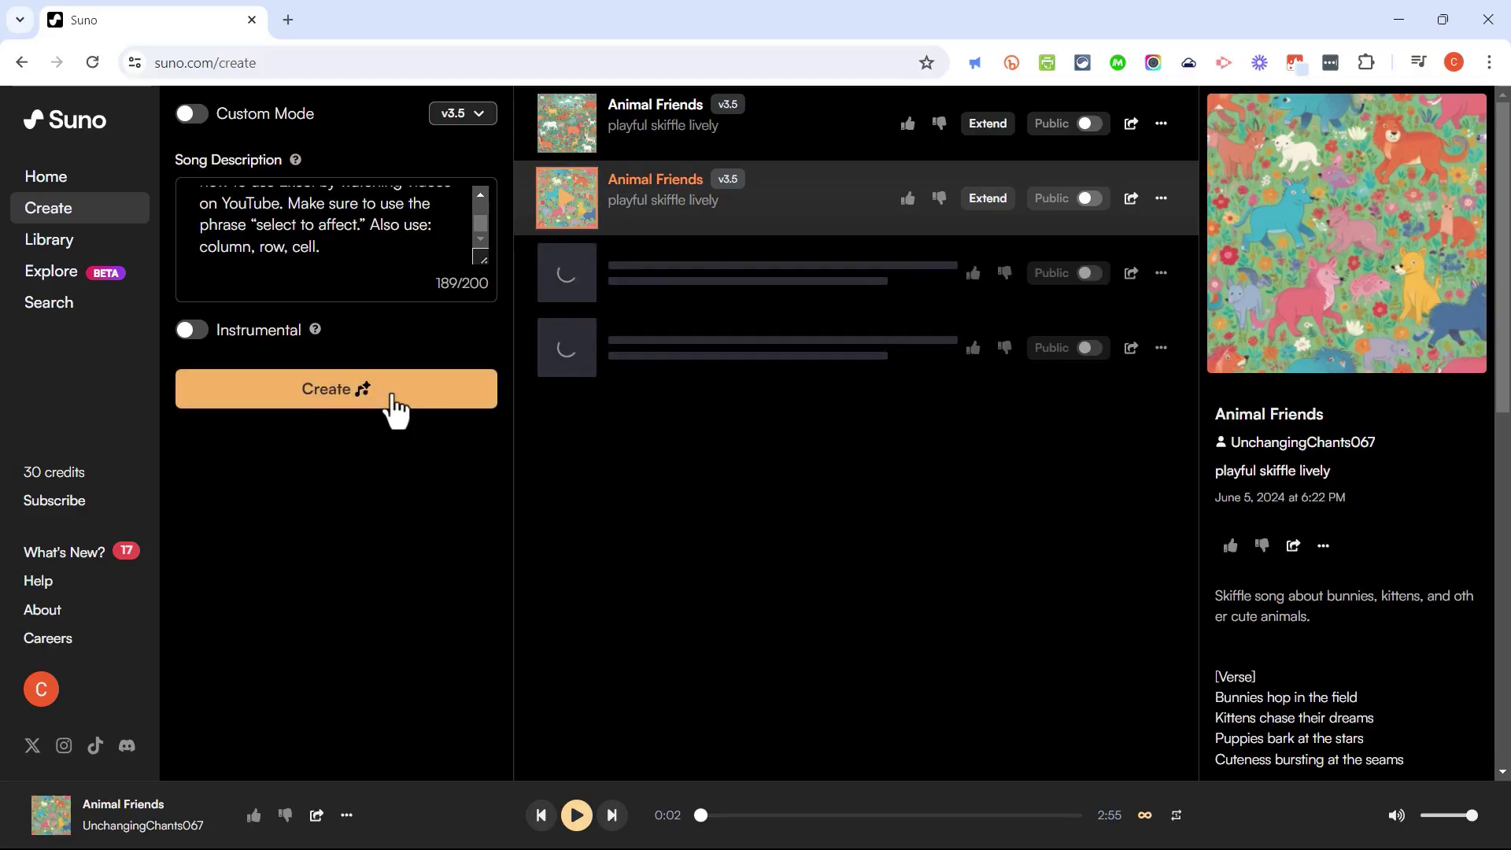
drag(486, 229, 483, 203)
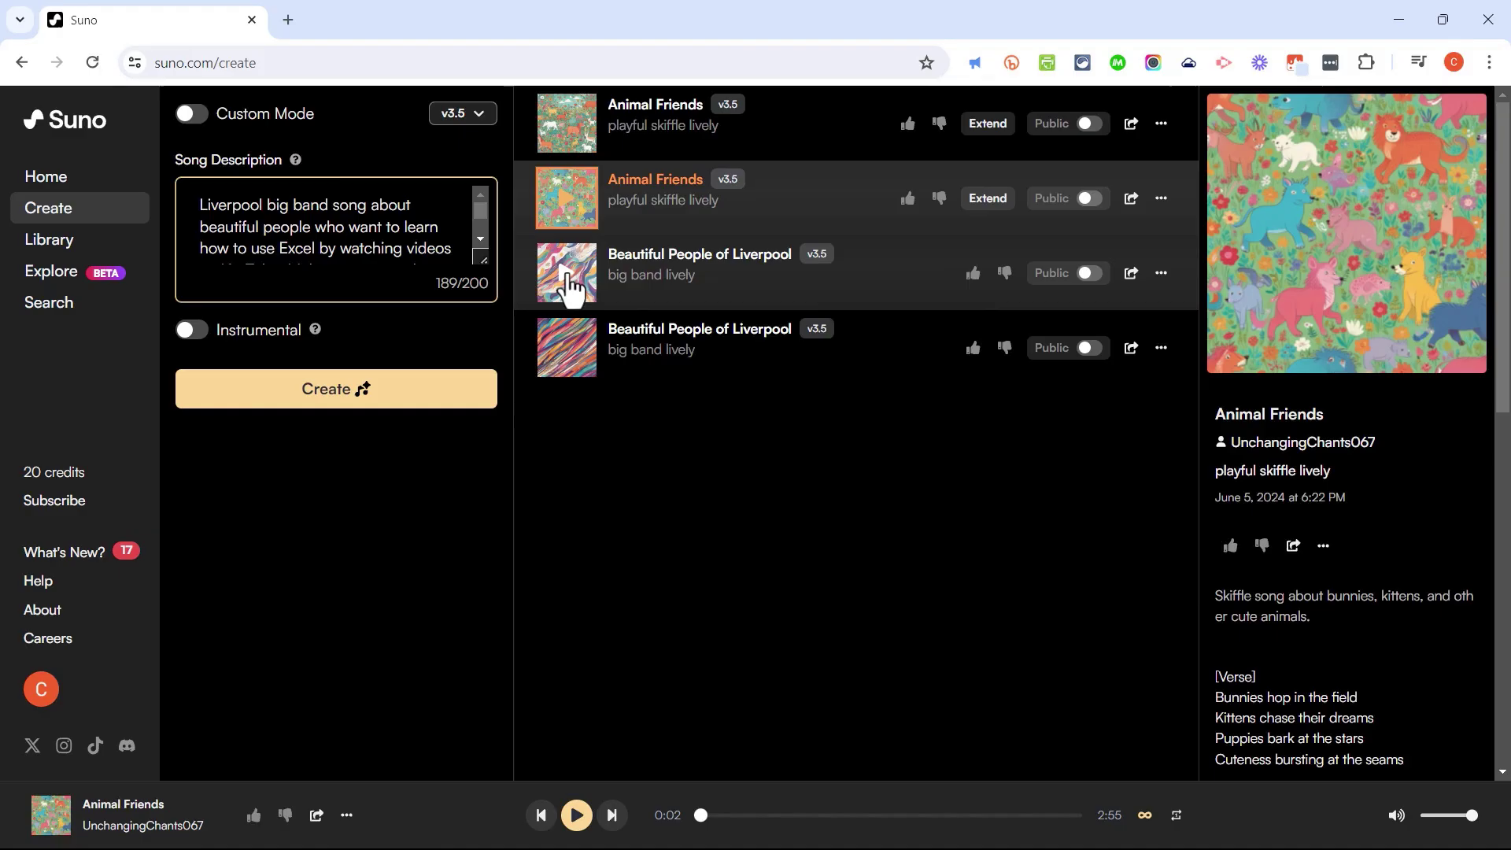
click(568, 285)
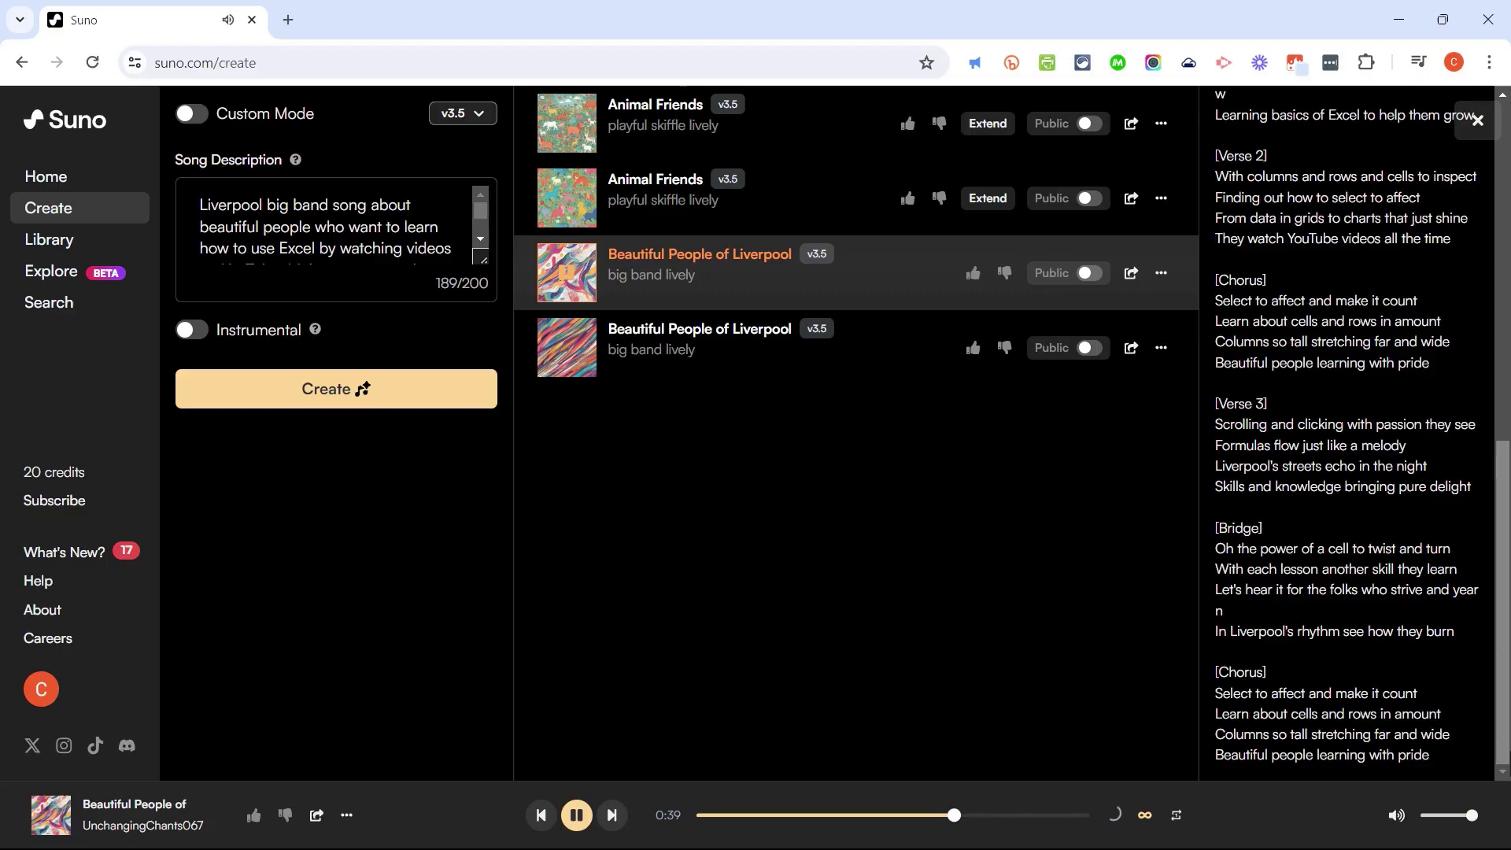
click(1396, 815)
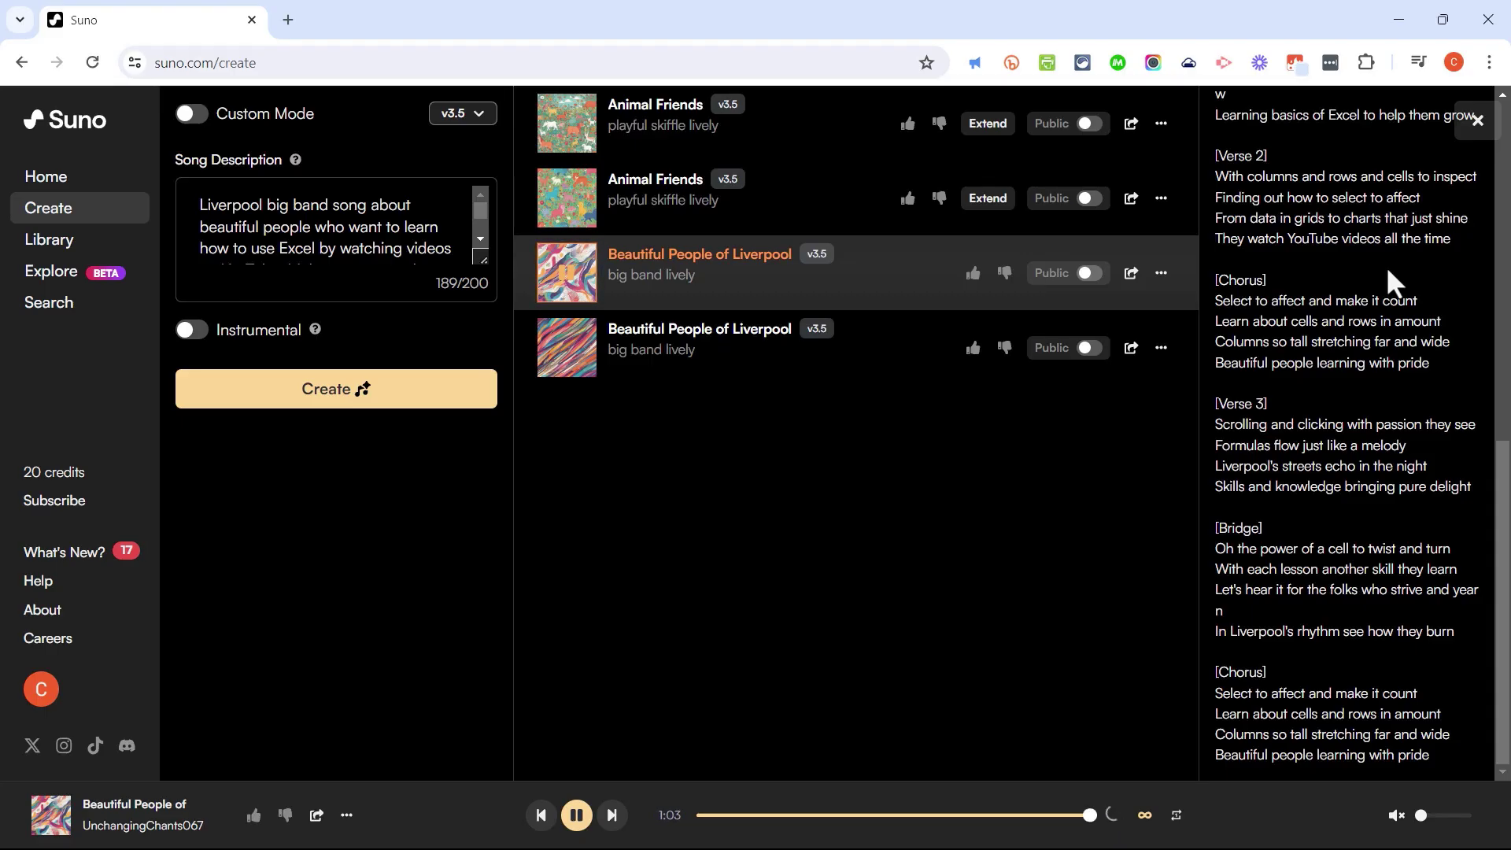
Show the second Beautiful People of Liverpool song's lyrics, then pause playback.
click(568, 360)
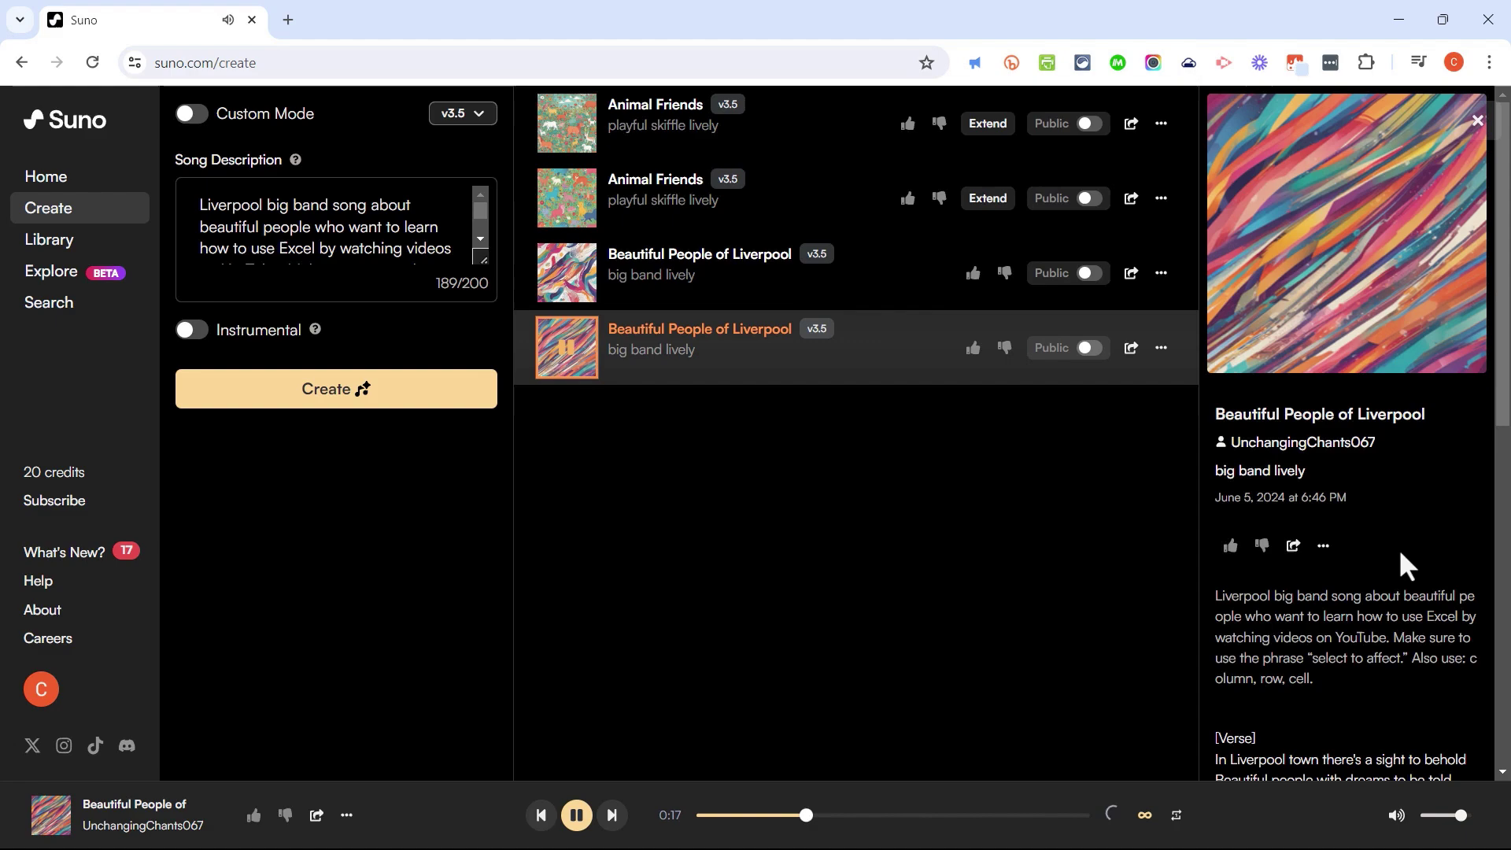
scroll(1399, 559, down, 5)
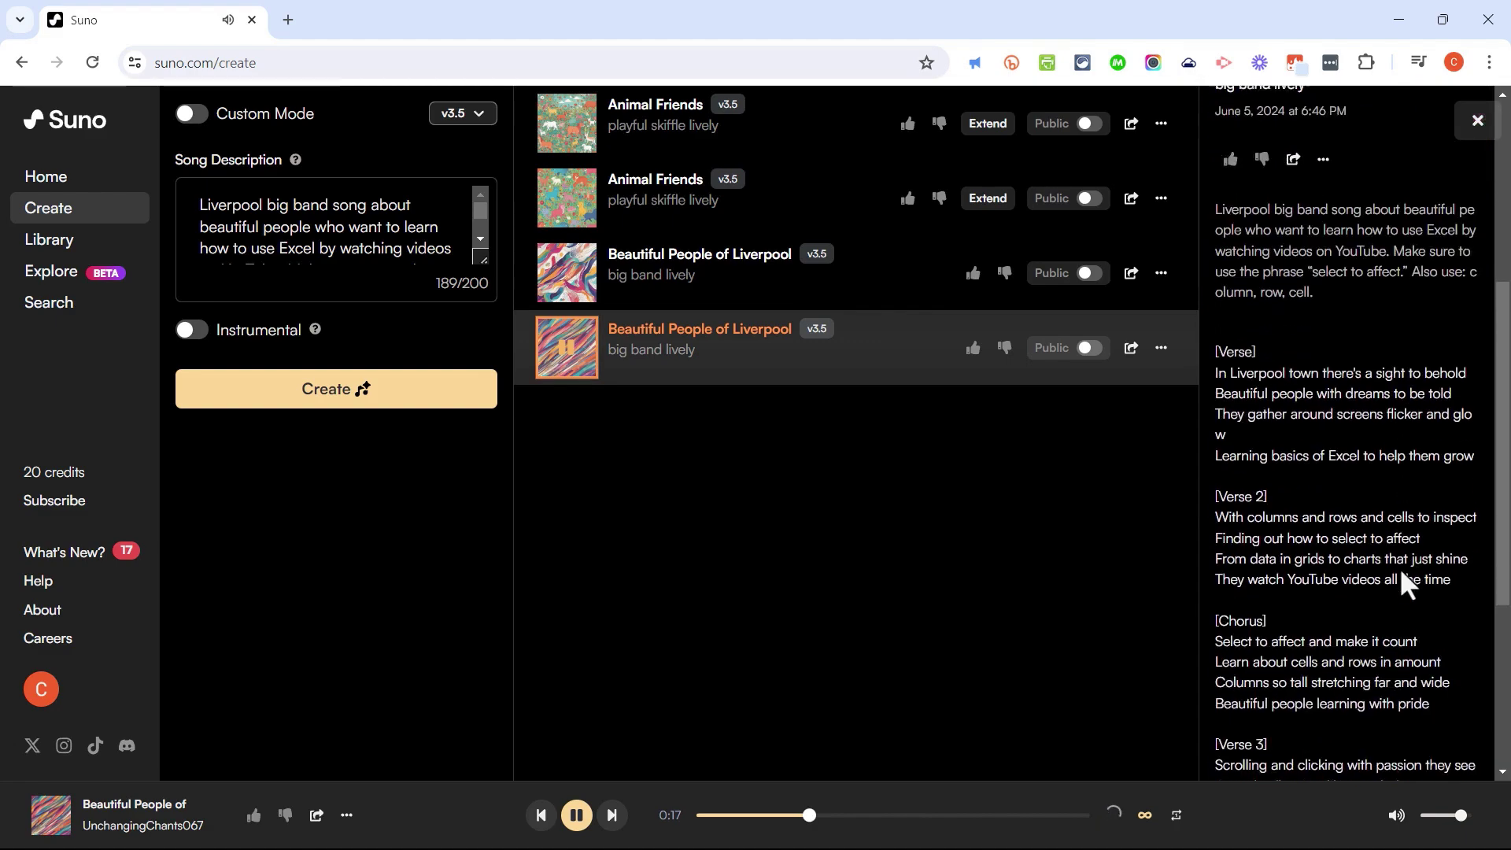
click(577, 815)
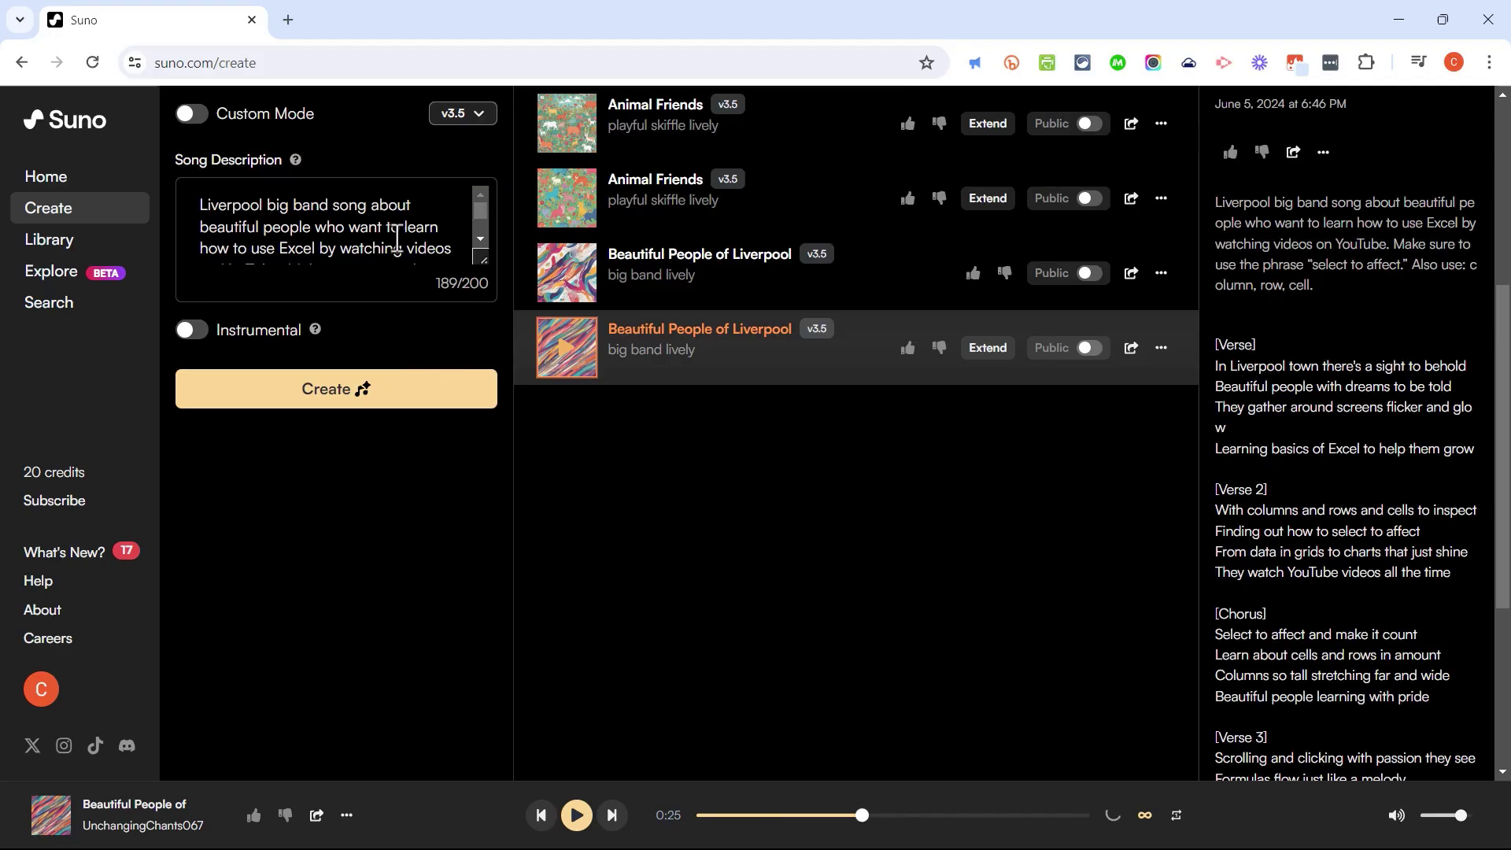
Replace the description with a pasted chillwave Caribbean prompt about the Technology for Teachers and Students channel.
drag(477, 212, 482, 249)
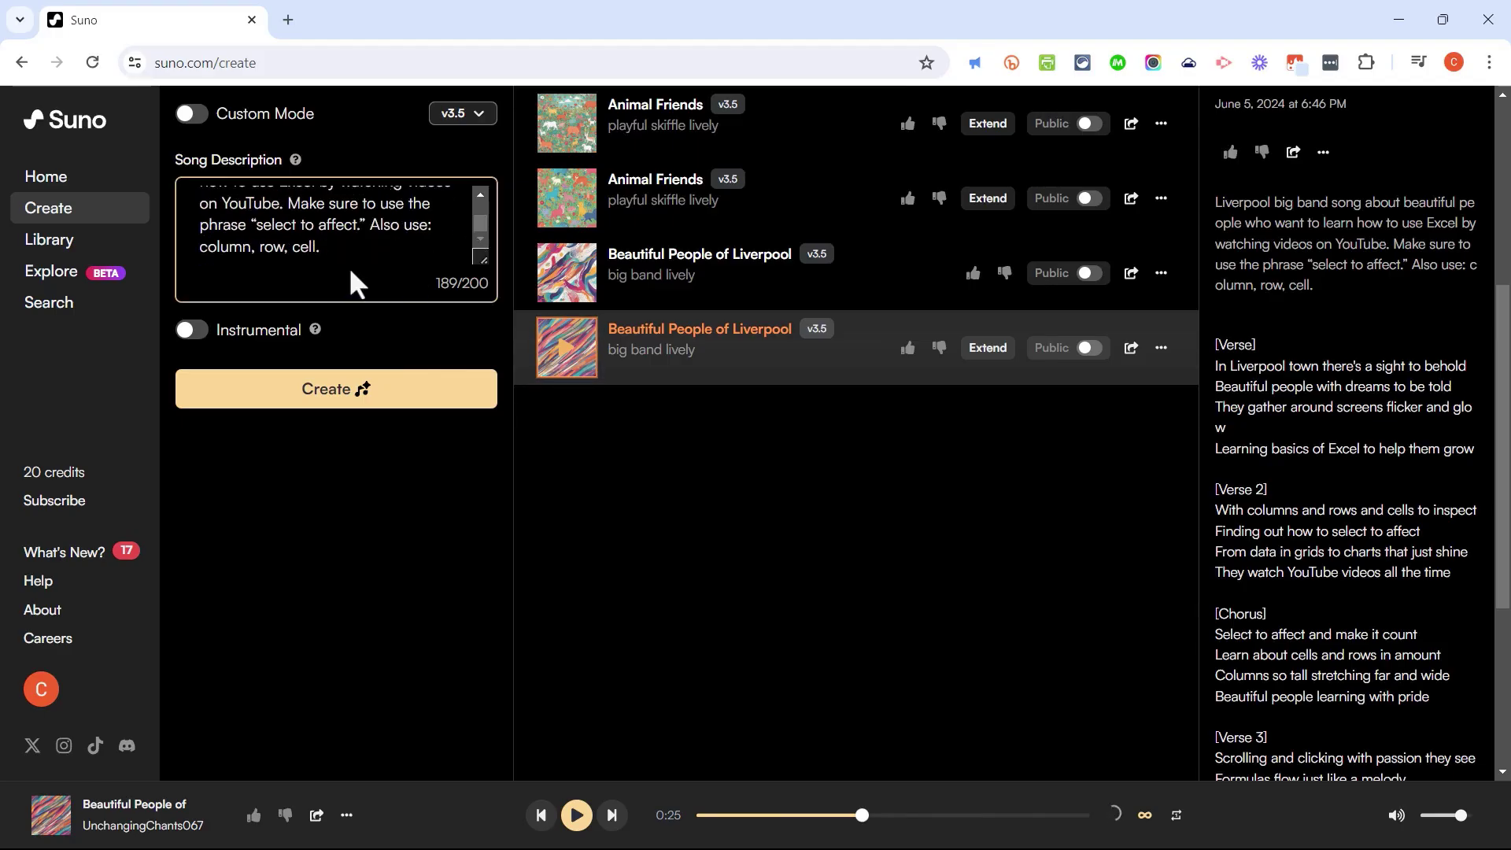
drag(348, 267, 101, 159)
key(BackSpace)
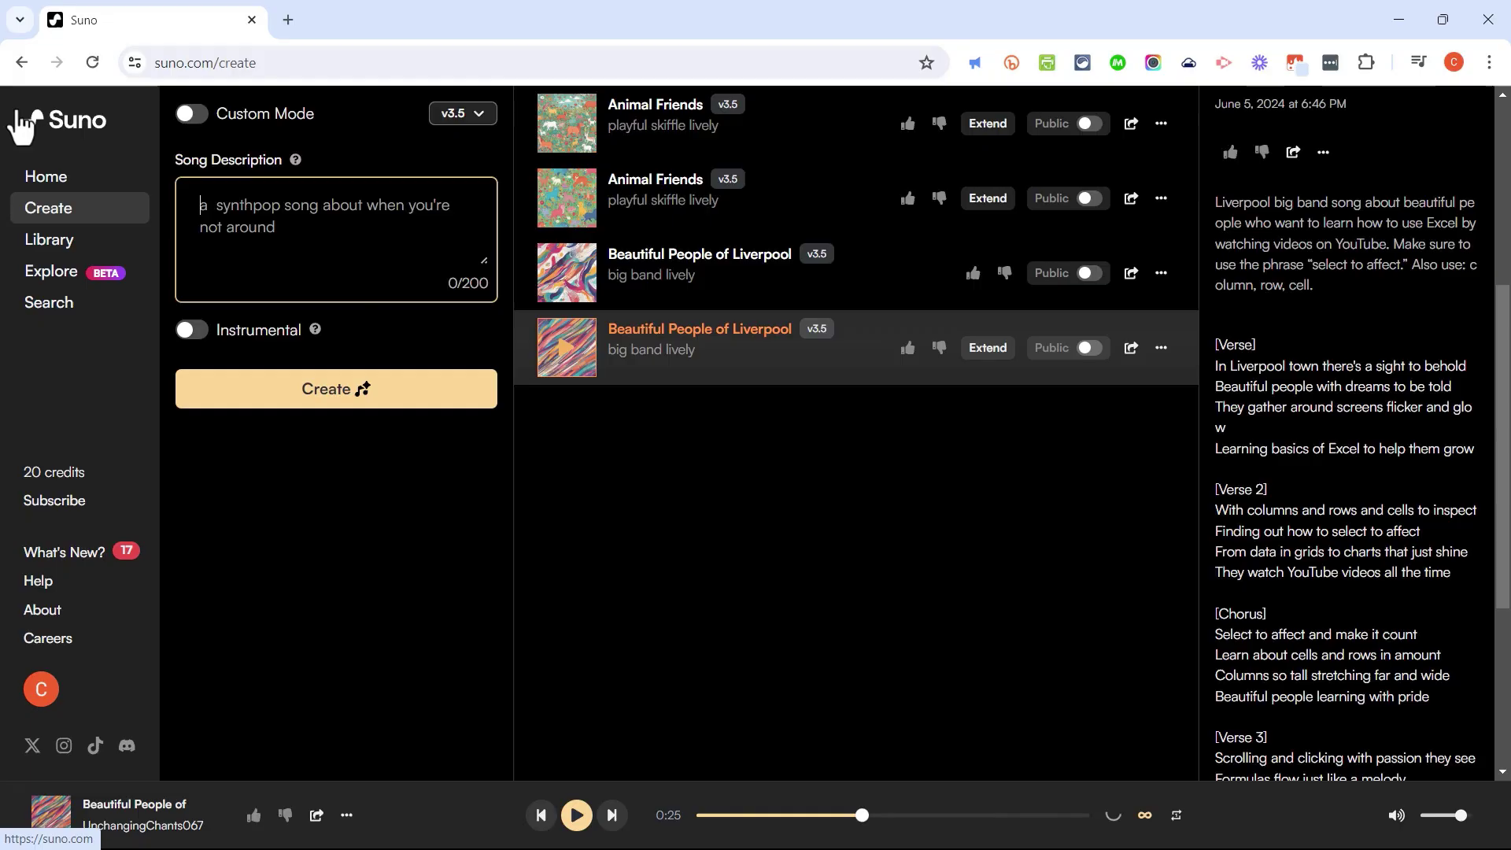
key(ctrl+v)
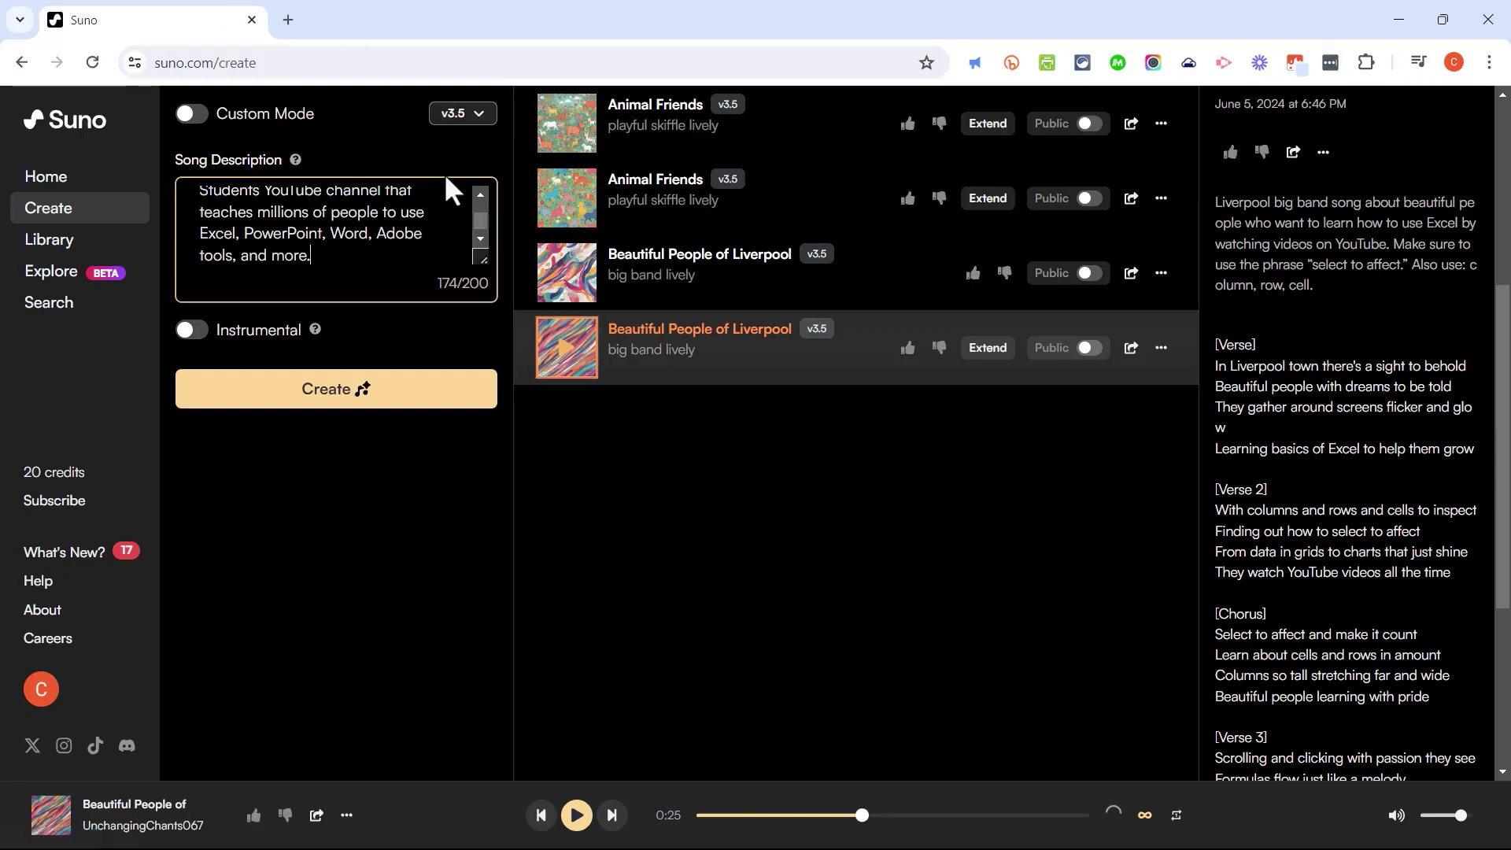
scroll(481, 216, up, 2)
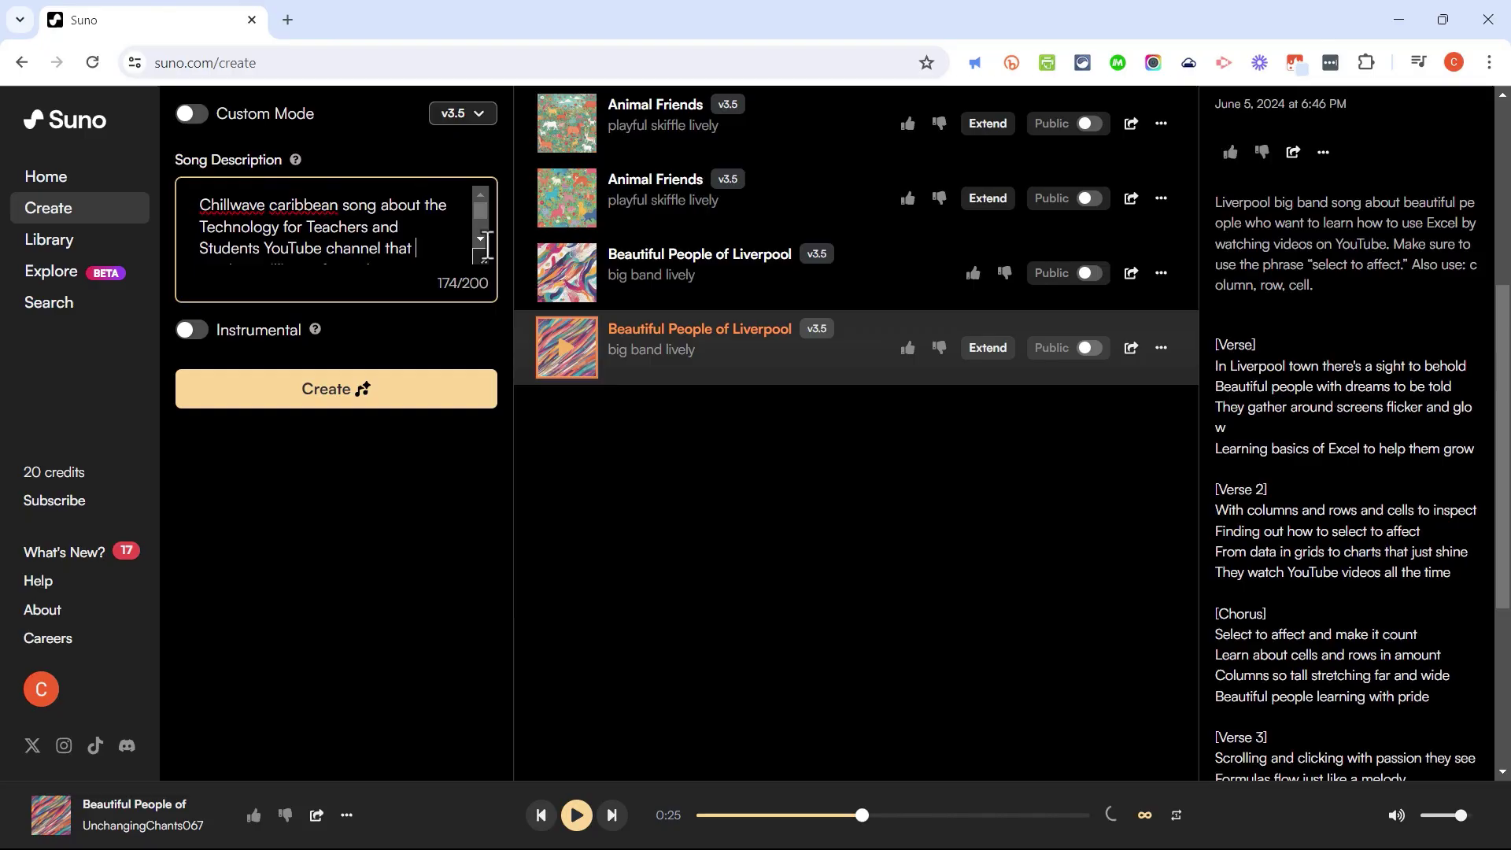
scroll(480, 236, down, 3)
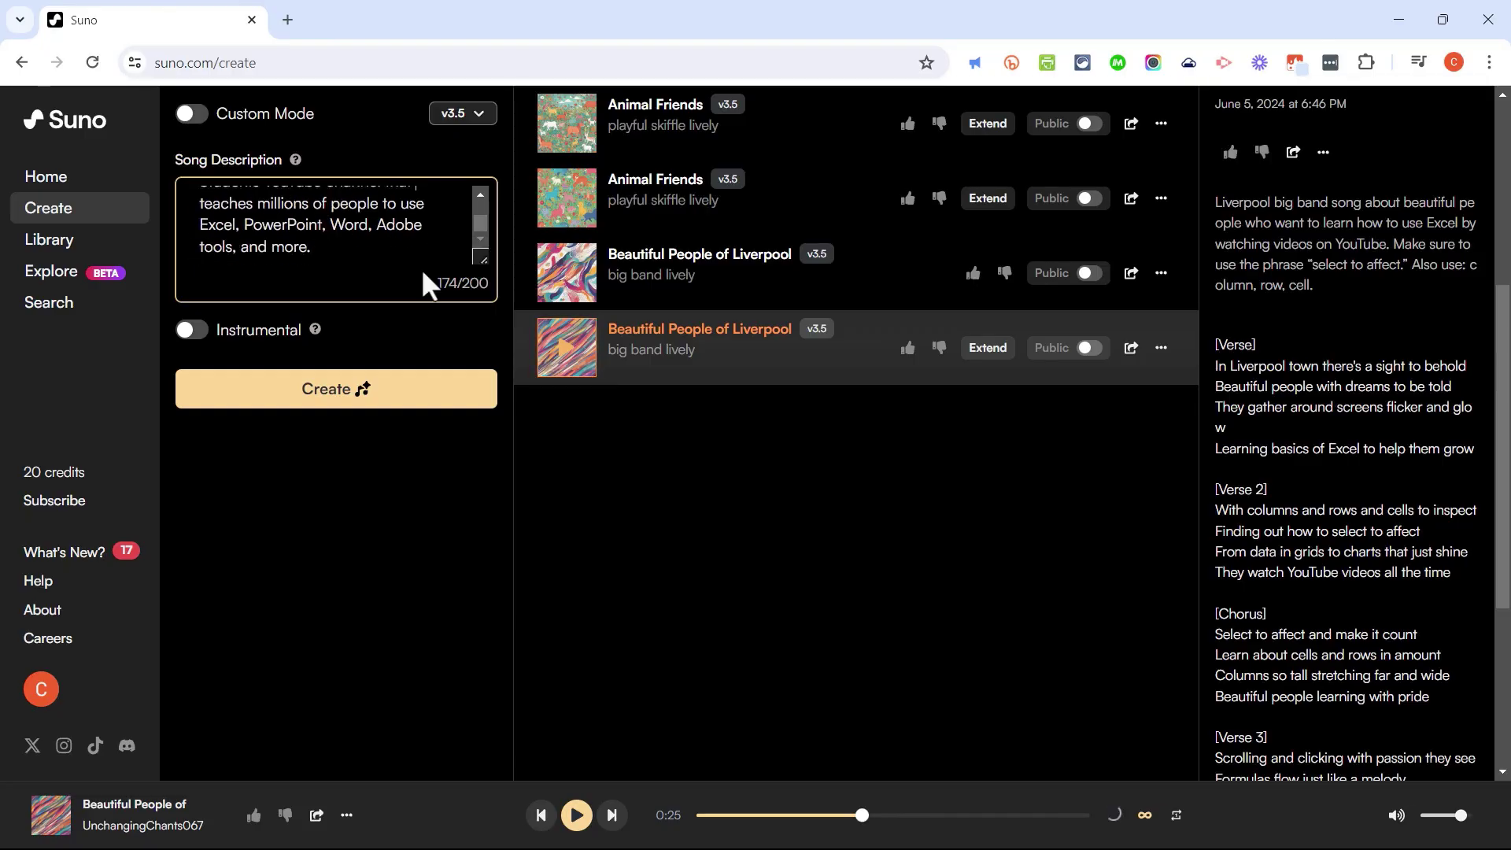
Generate the two Tech Teachers' Groove songs and play each, reading the second's lyrics.
click(339, 390)
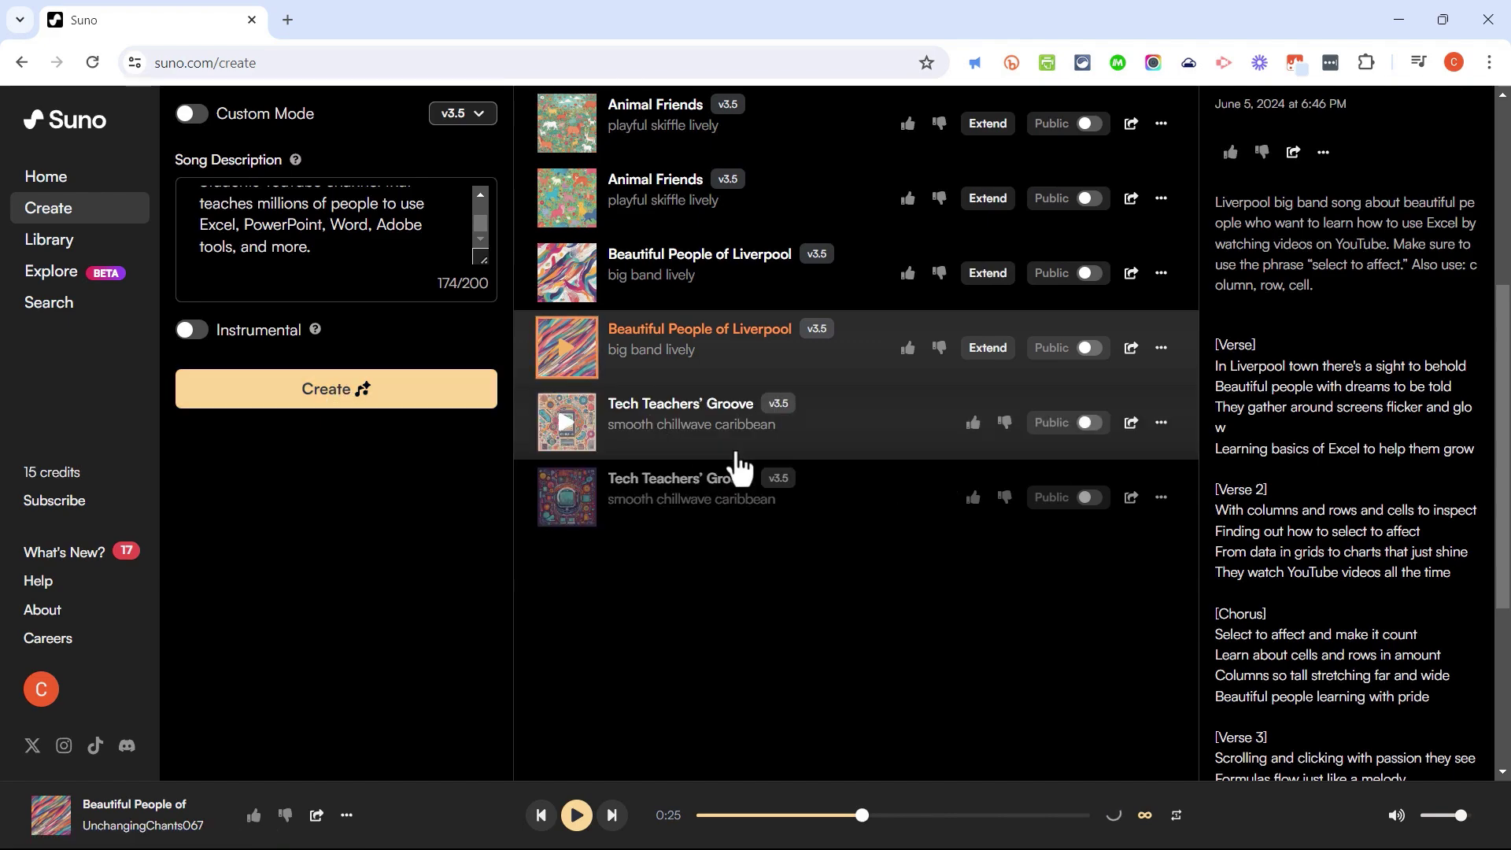
click(566, 425)
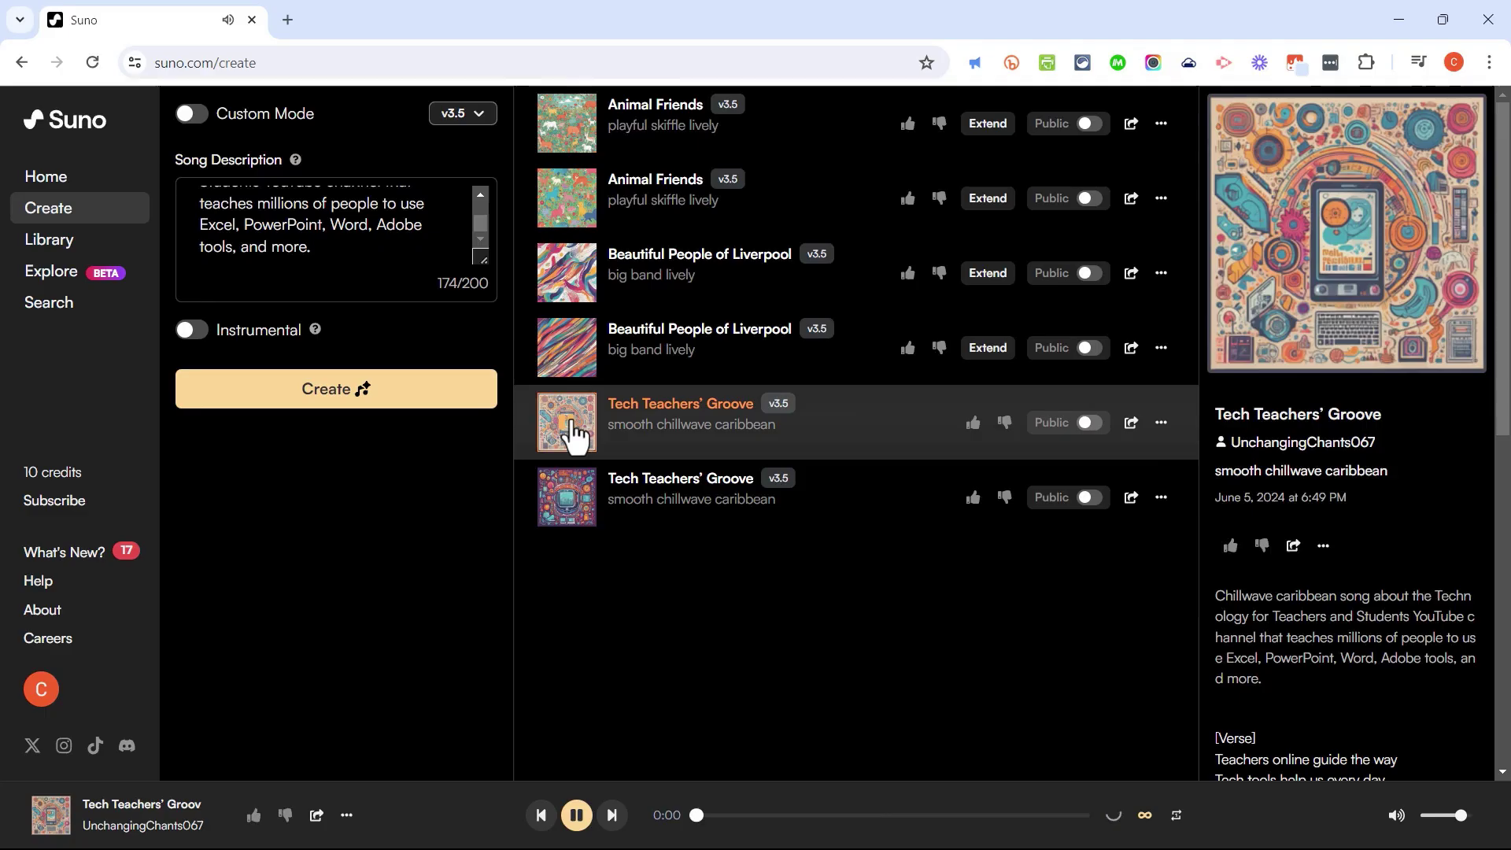
click(566, 494)
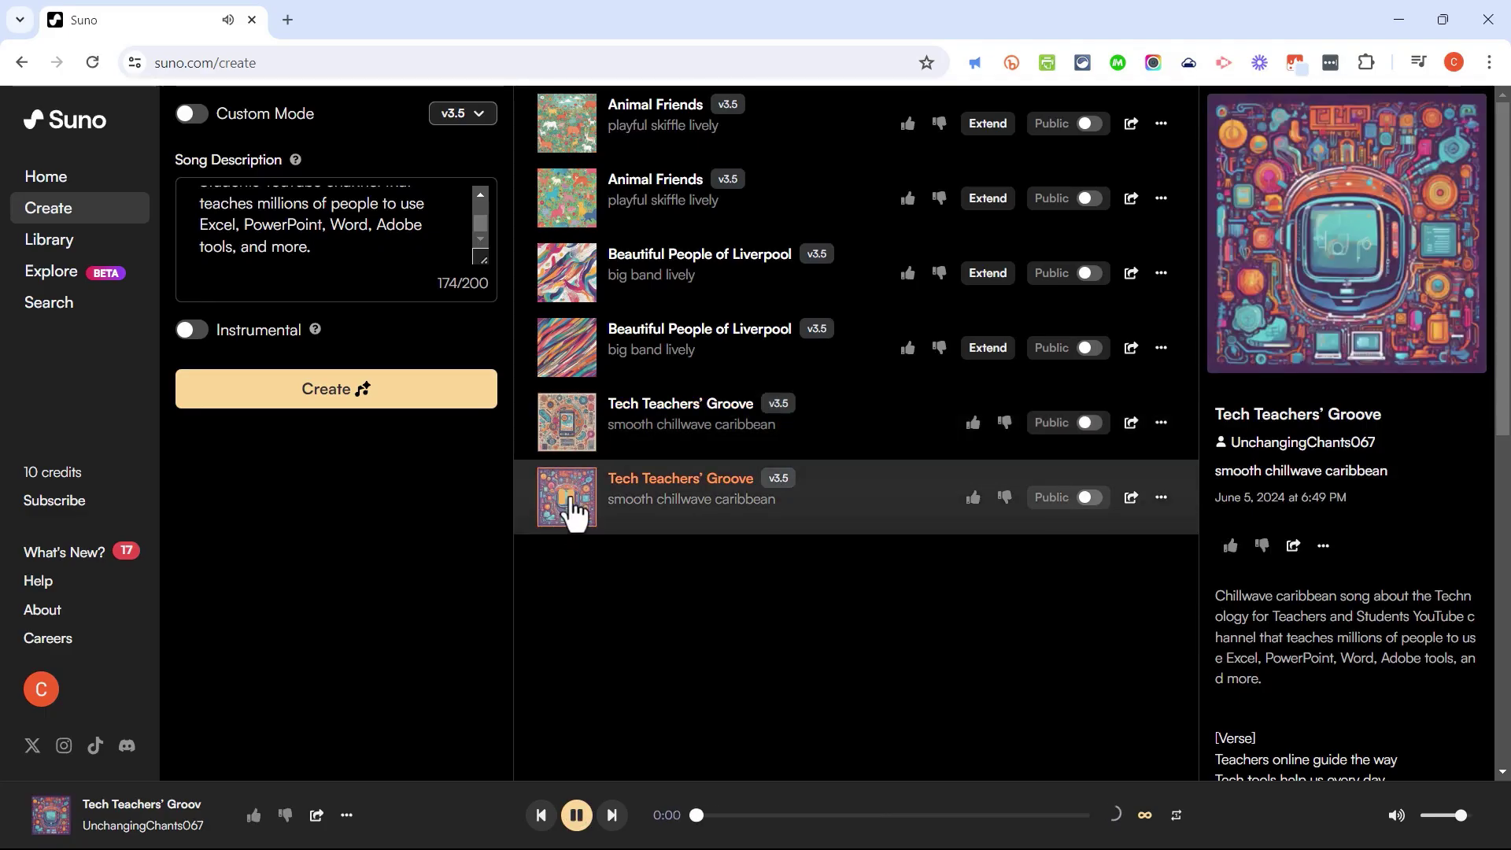
scroll(1260, 564, down, 4)
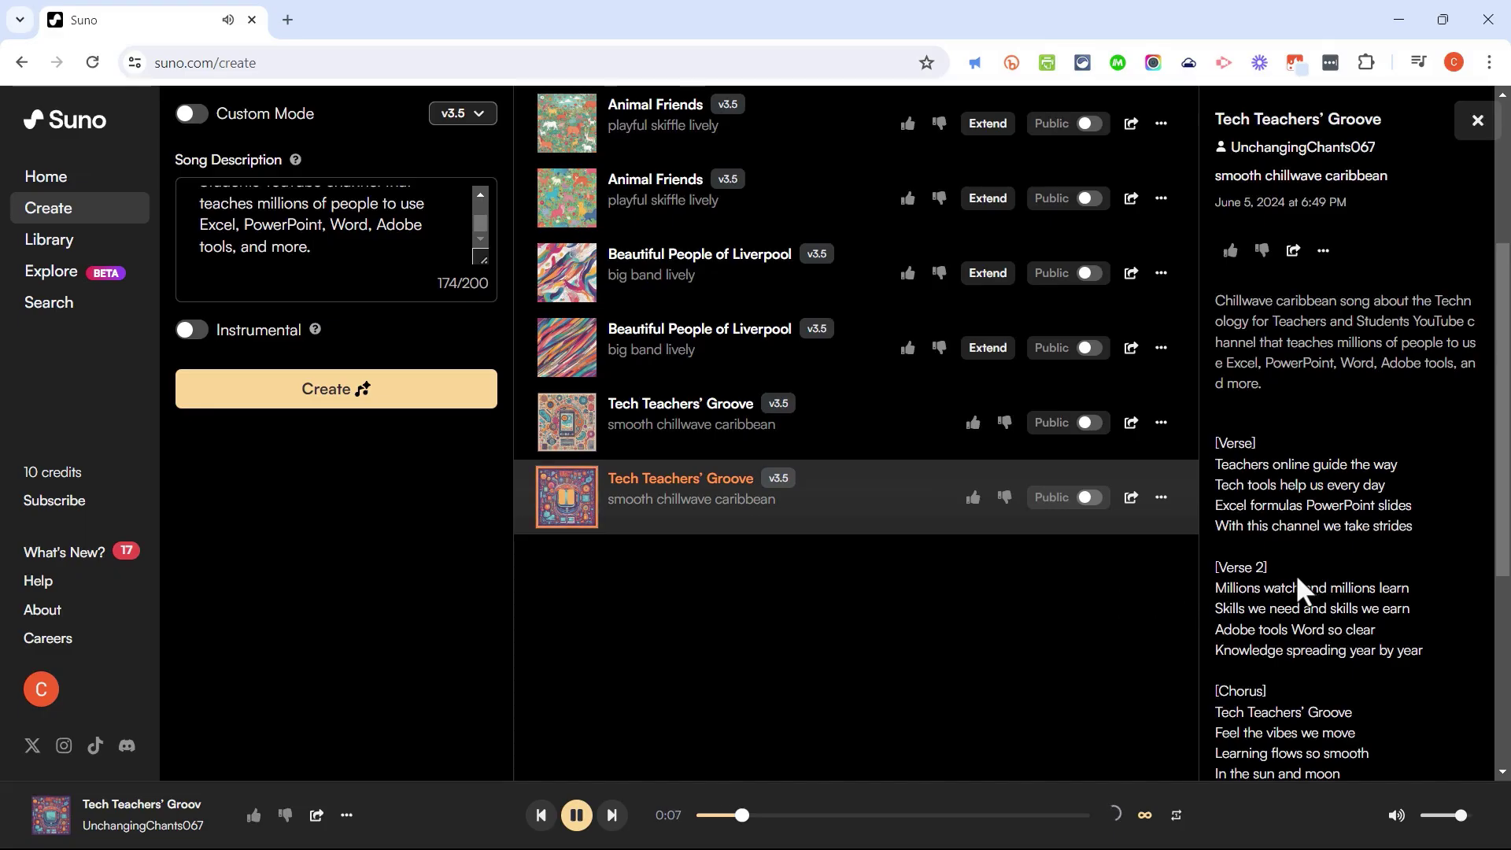
click(577, 509)
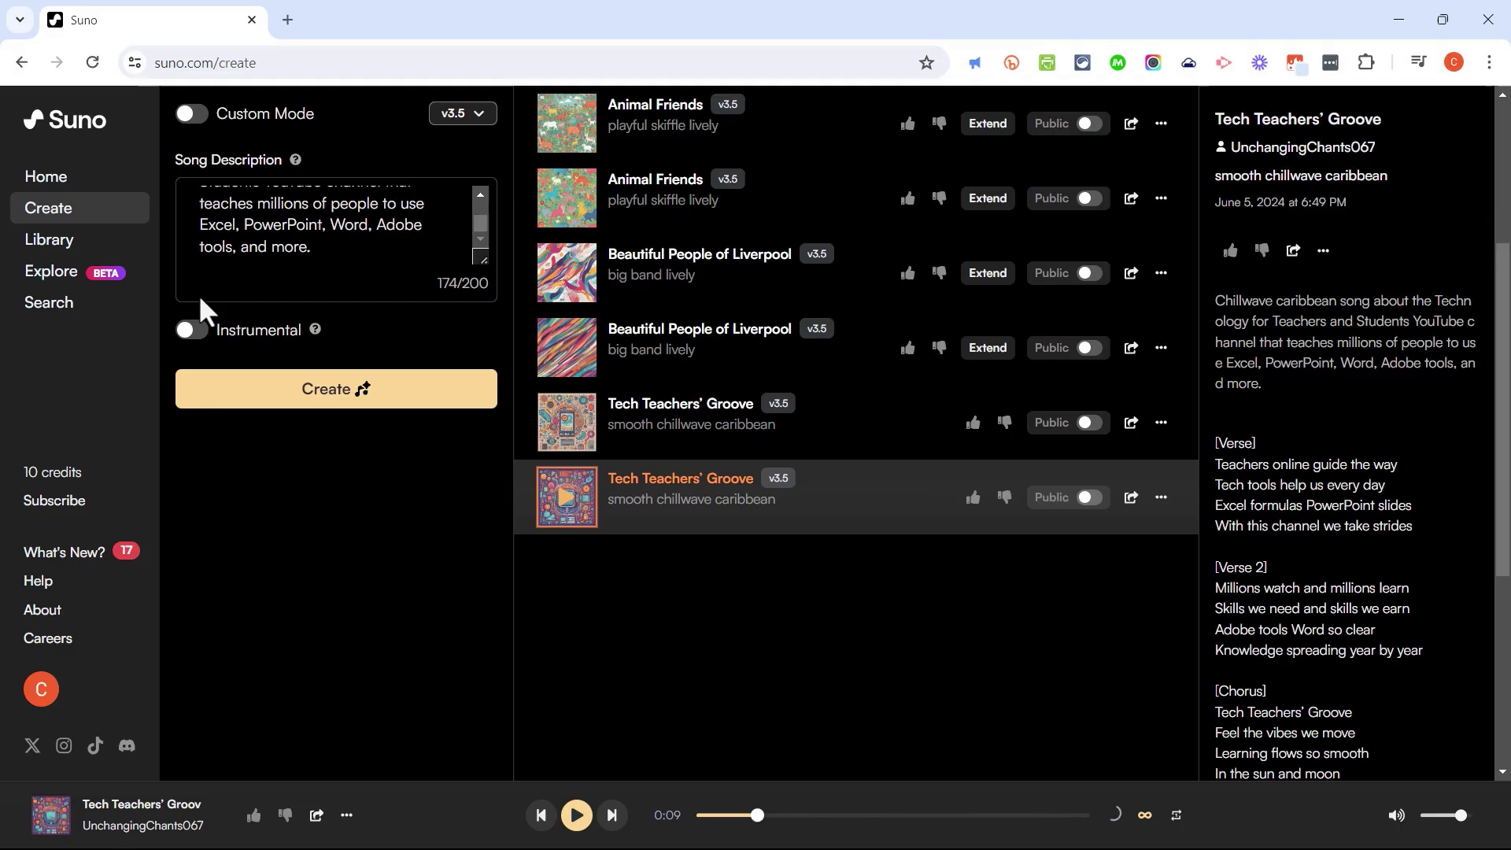
On the Explore page, play a random-style sample, then go back to the Create page.
click(67, 285)
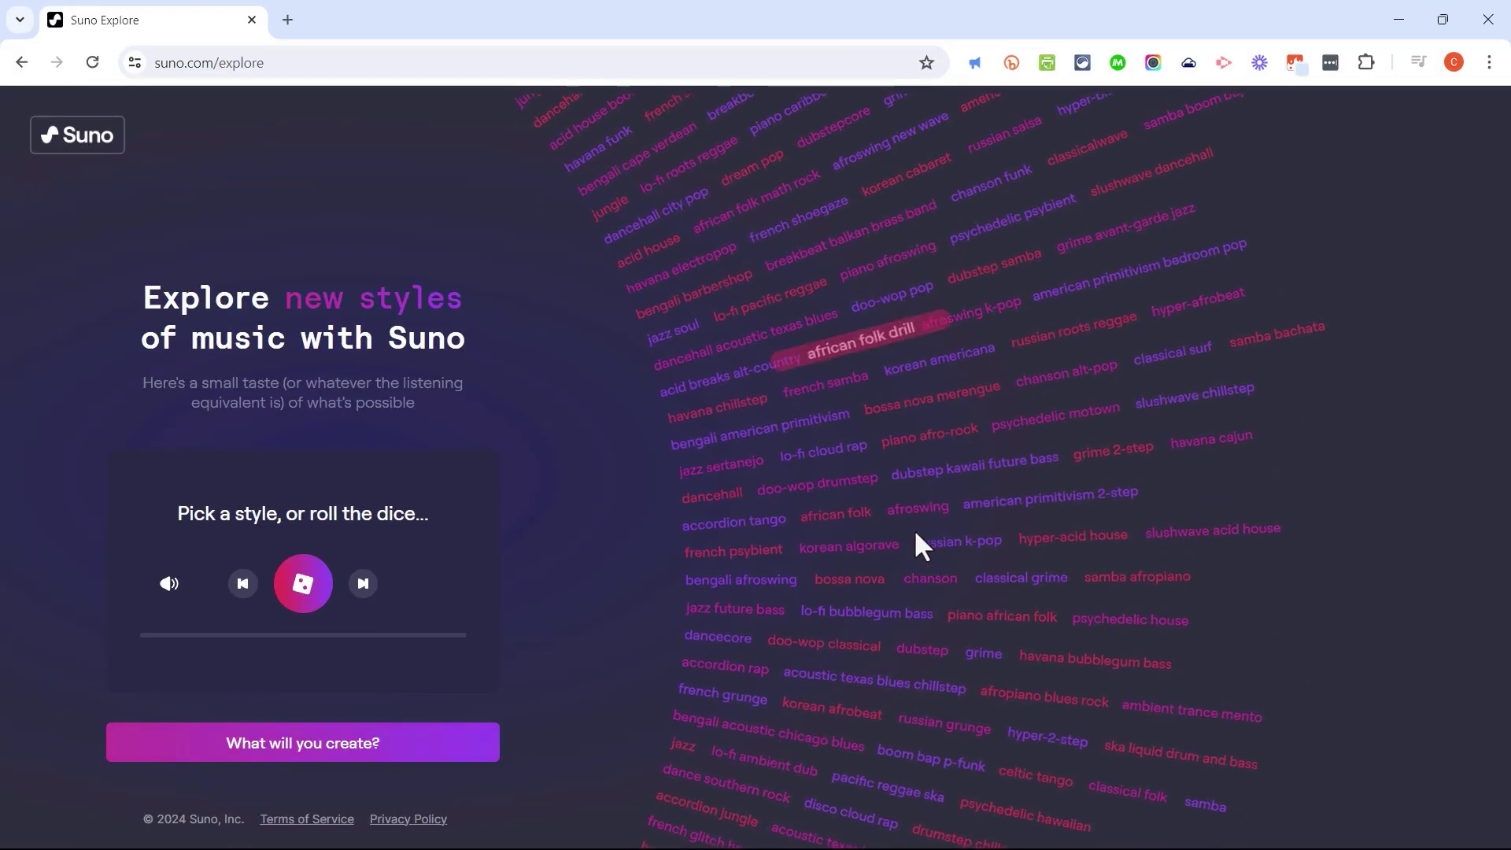
drag(870, 347, 701, 321)
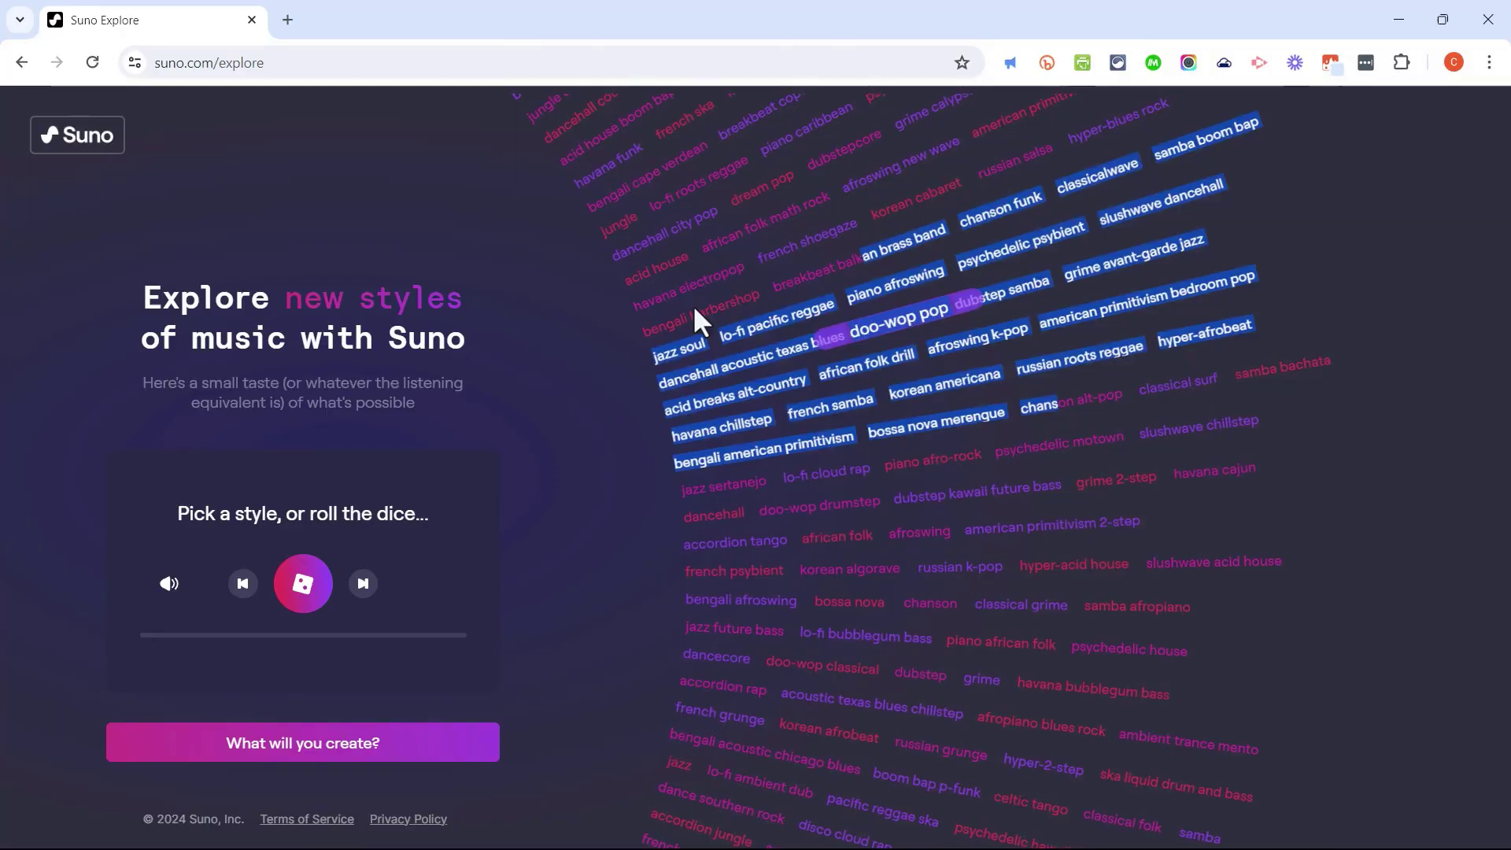
click(573, 347)
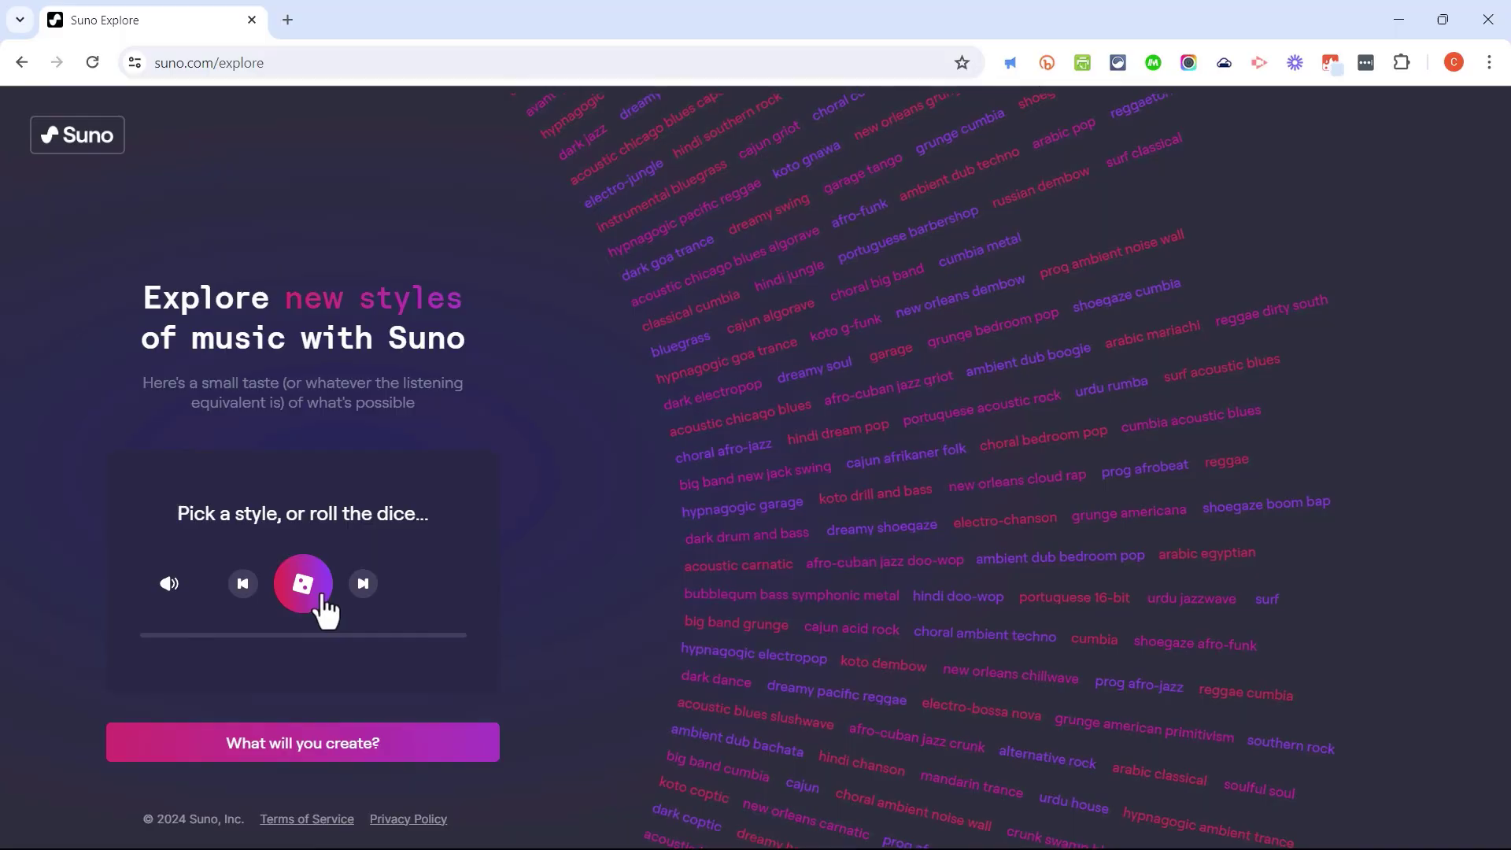
click(322, 598)
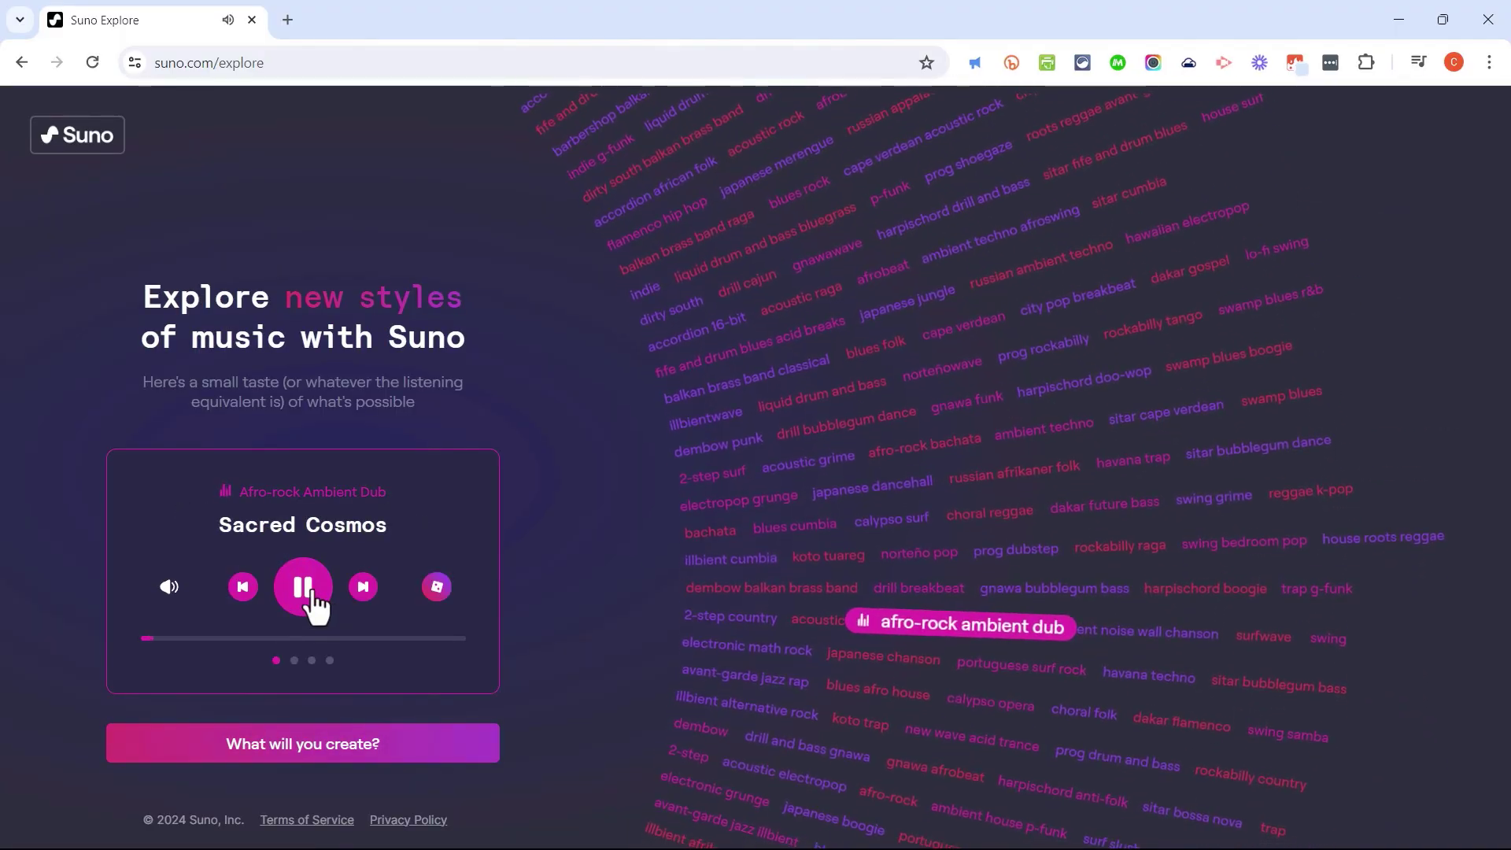
click(295, 740)
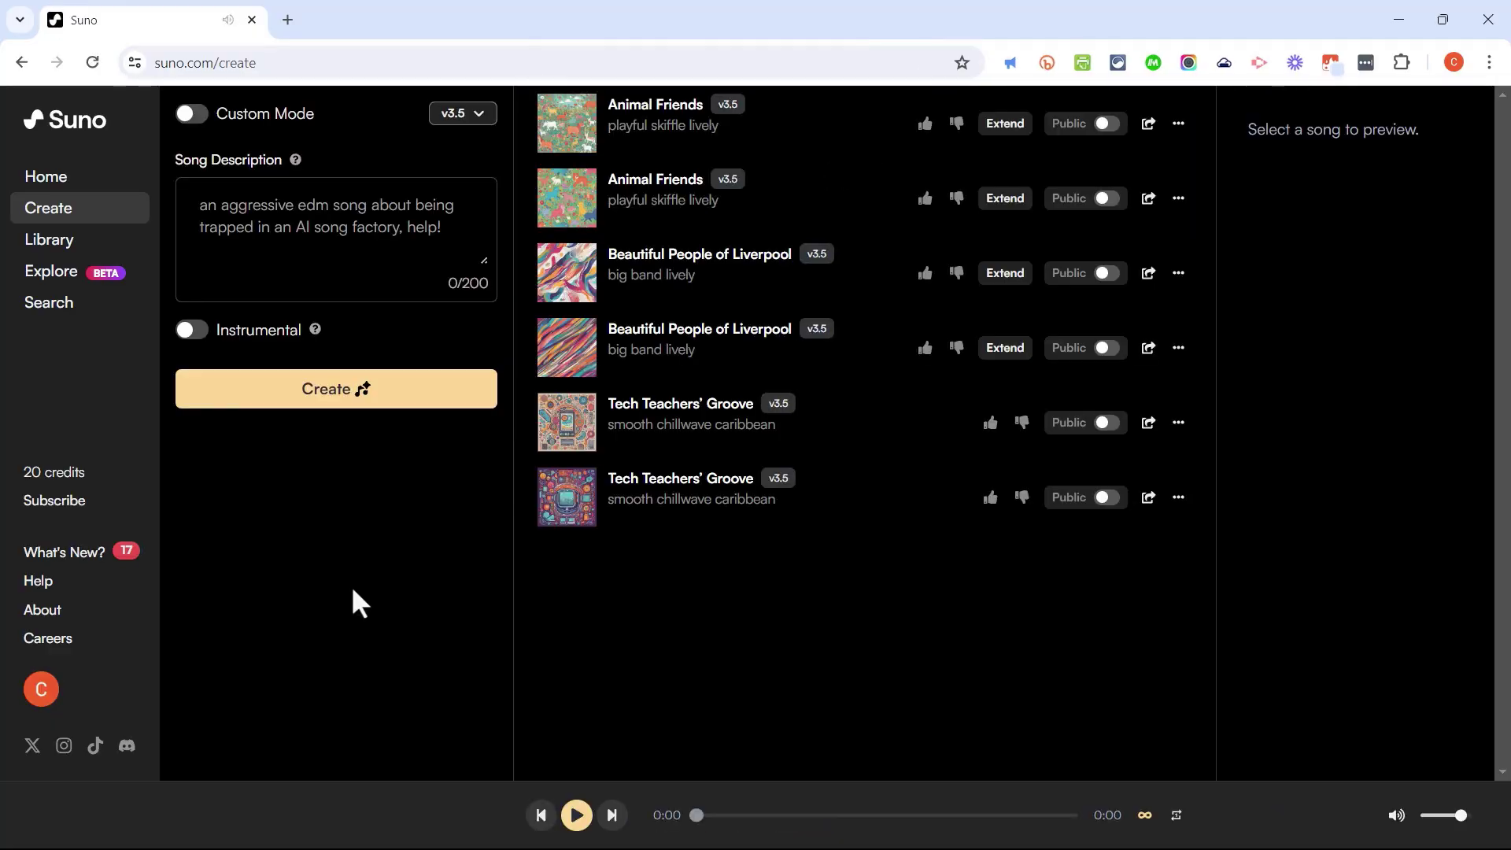
Paste the dark electro jelly beans, spaghetti and super heroes prompt, generate it, and preview the first song.
click(201, 169)
text(Dark electro song about jelly beans, spaghetti, and super heroes. Use the words "bananas" and "boopity" in the song lyrics)
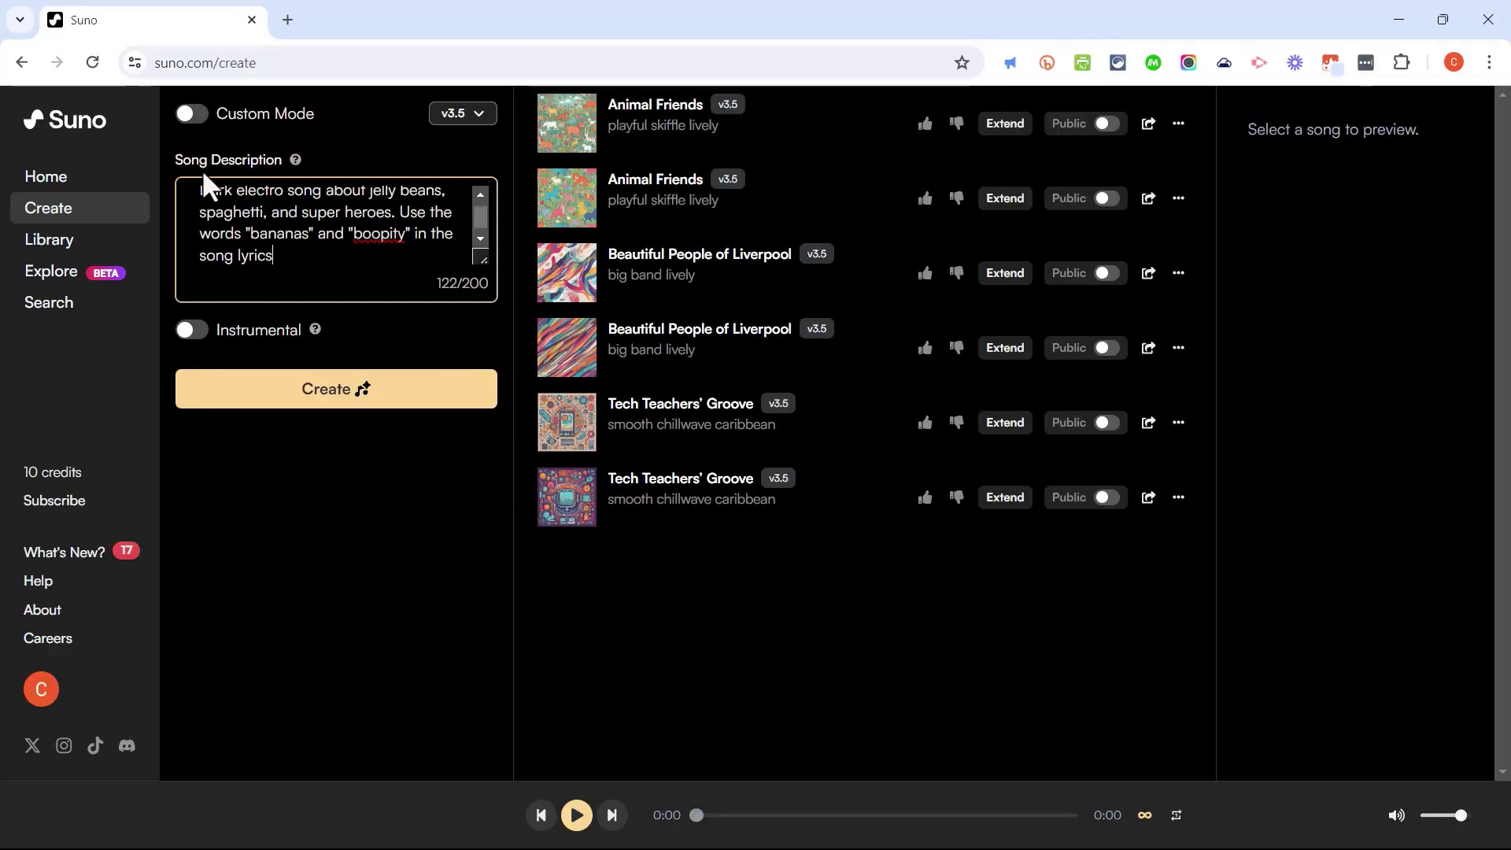
text(.)
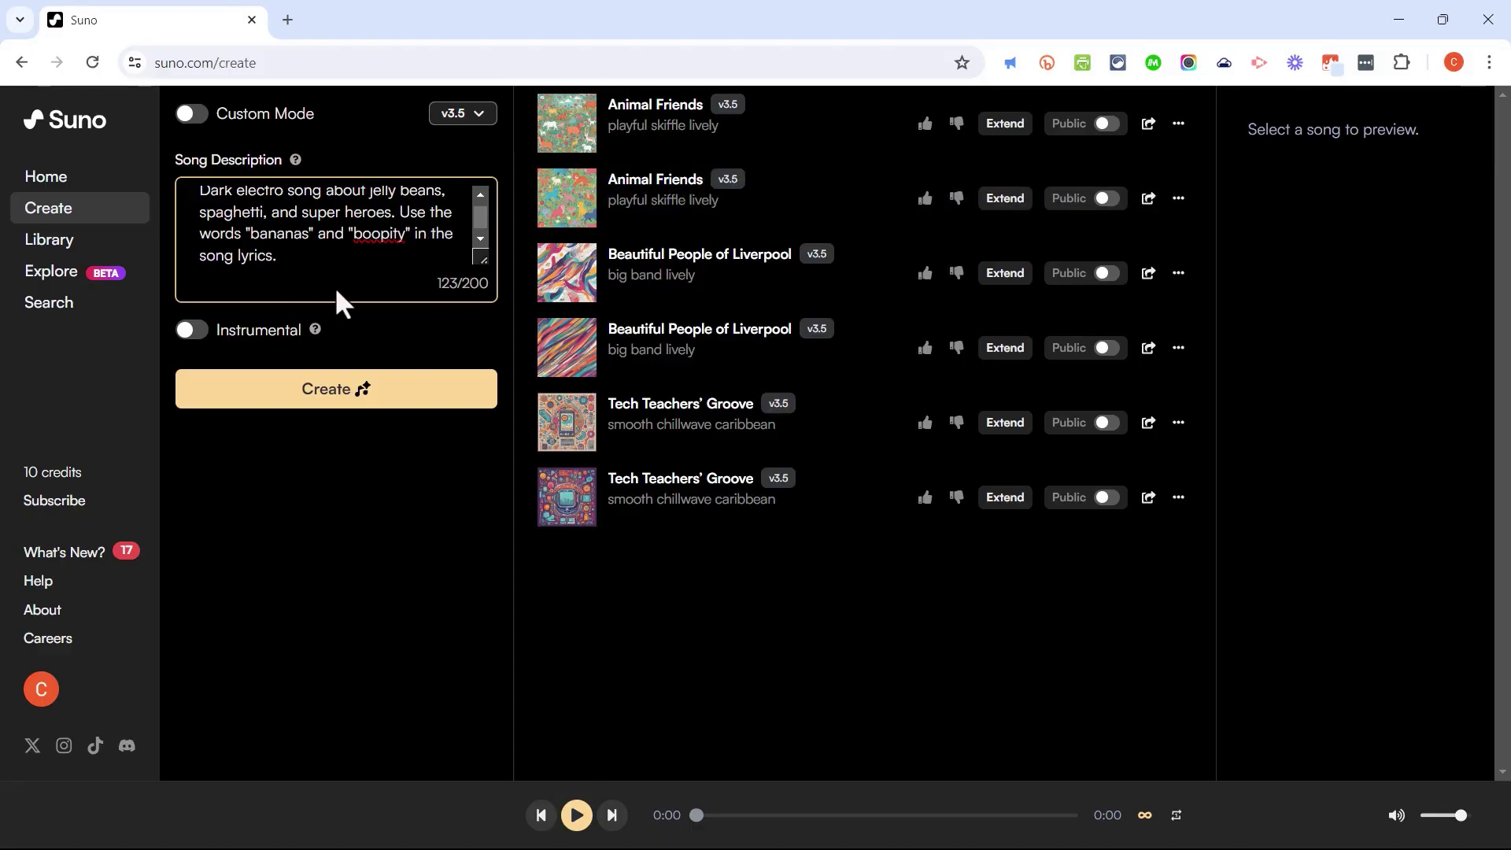
click(418, 391)
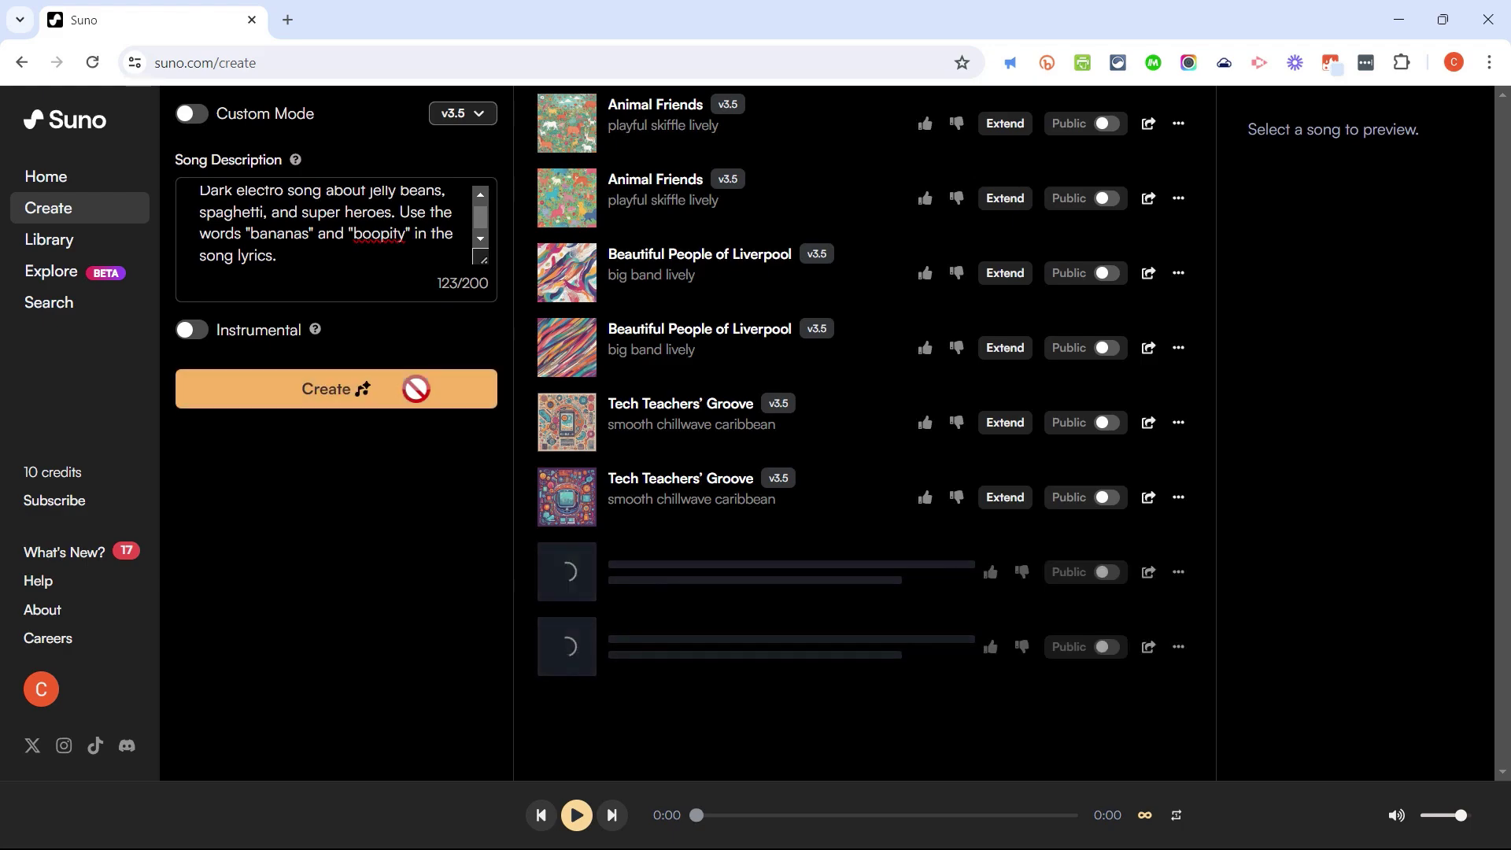
click(578, 578)
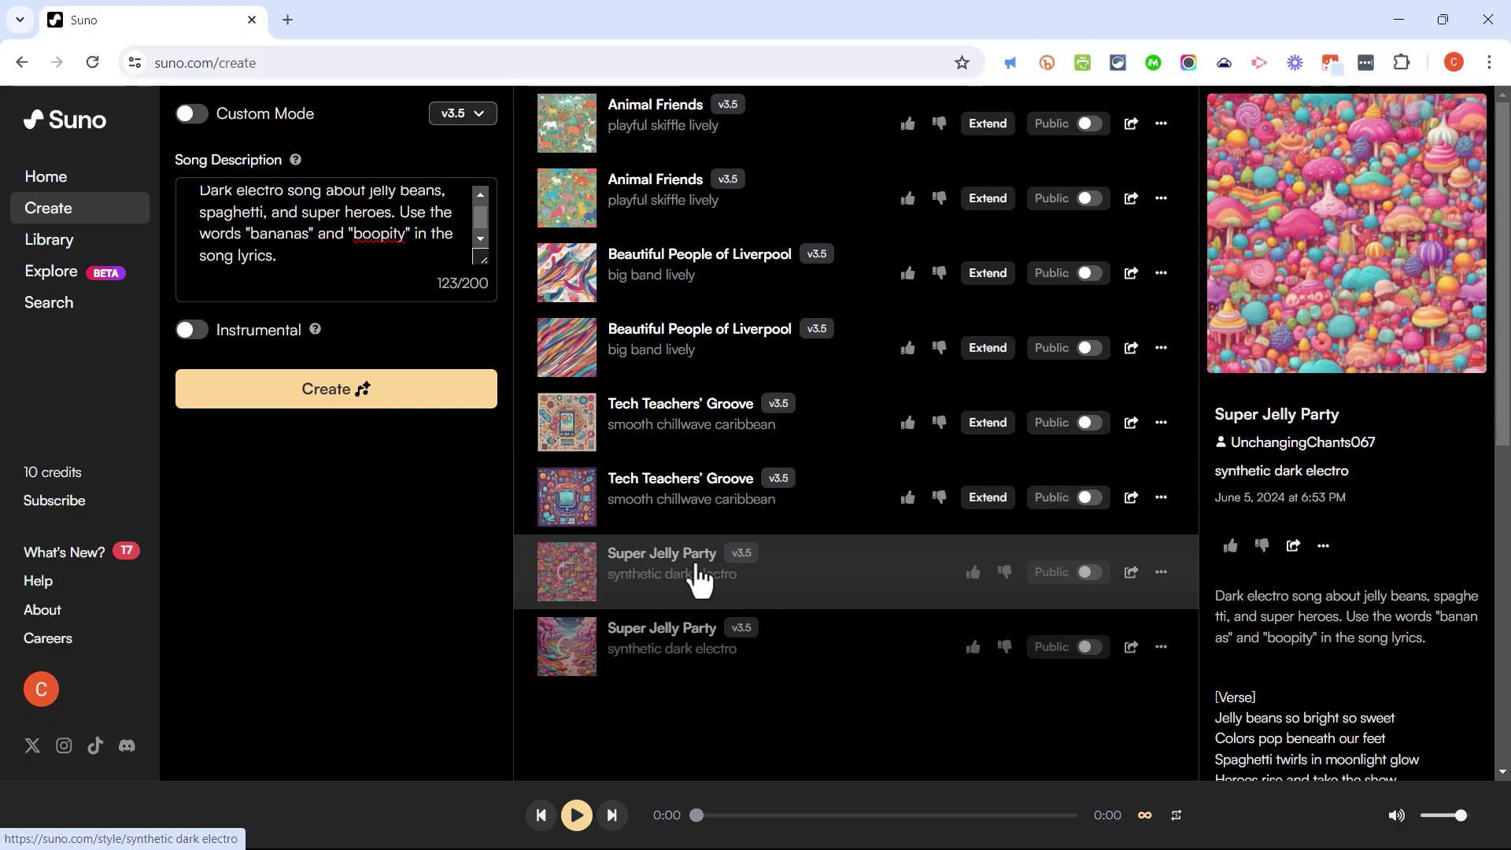
Play the first Super Jelly Party version, scroll its lyrics, and pause it.
scroll(1370, 634, down, 5)
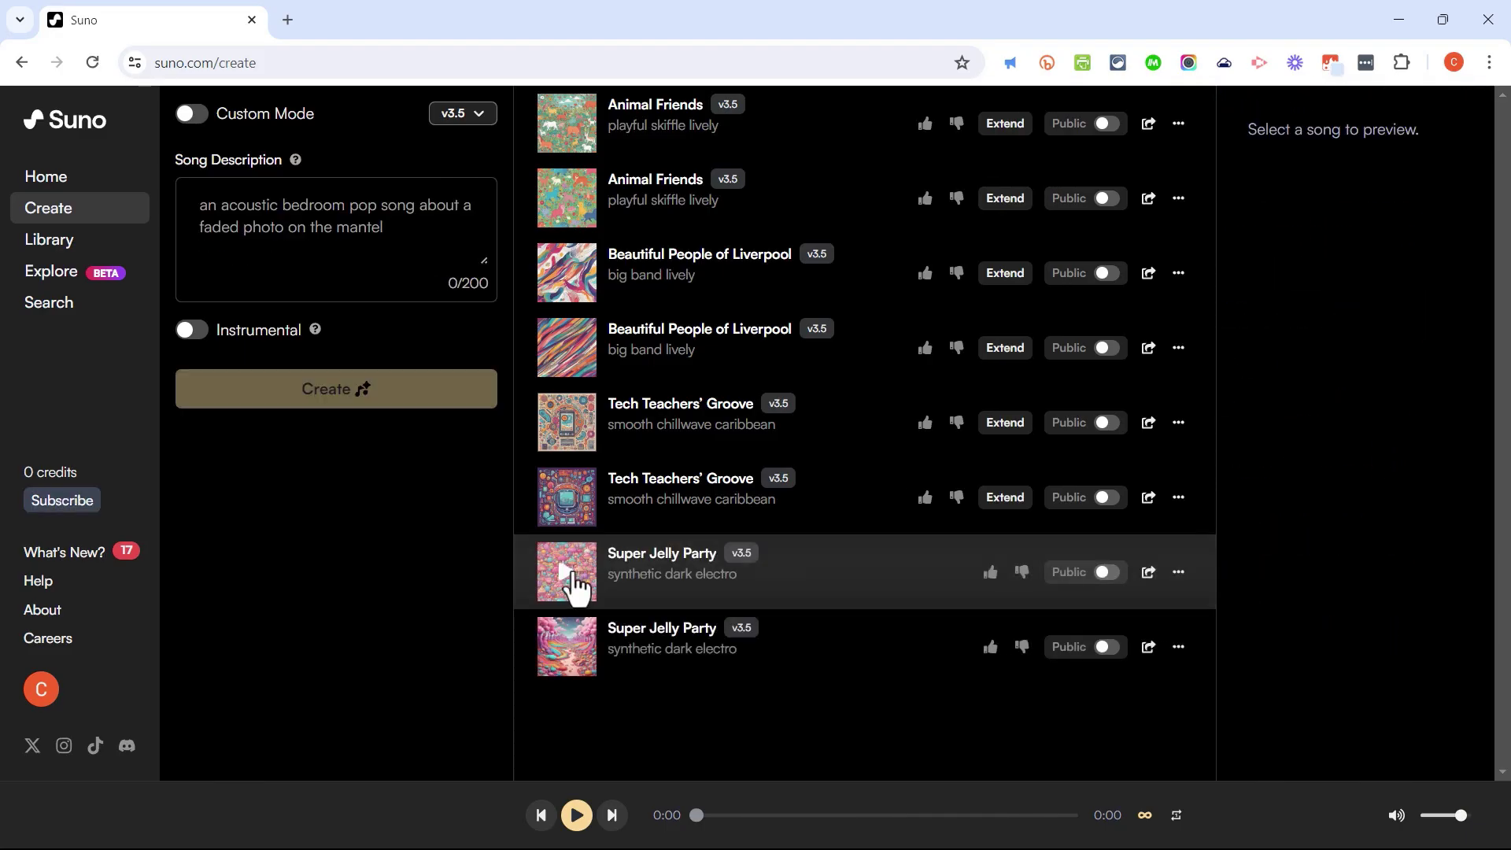
click(573, 575)
scroll(1361, 590, down, 5)
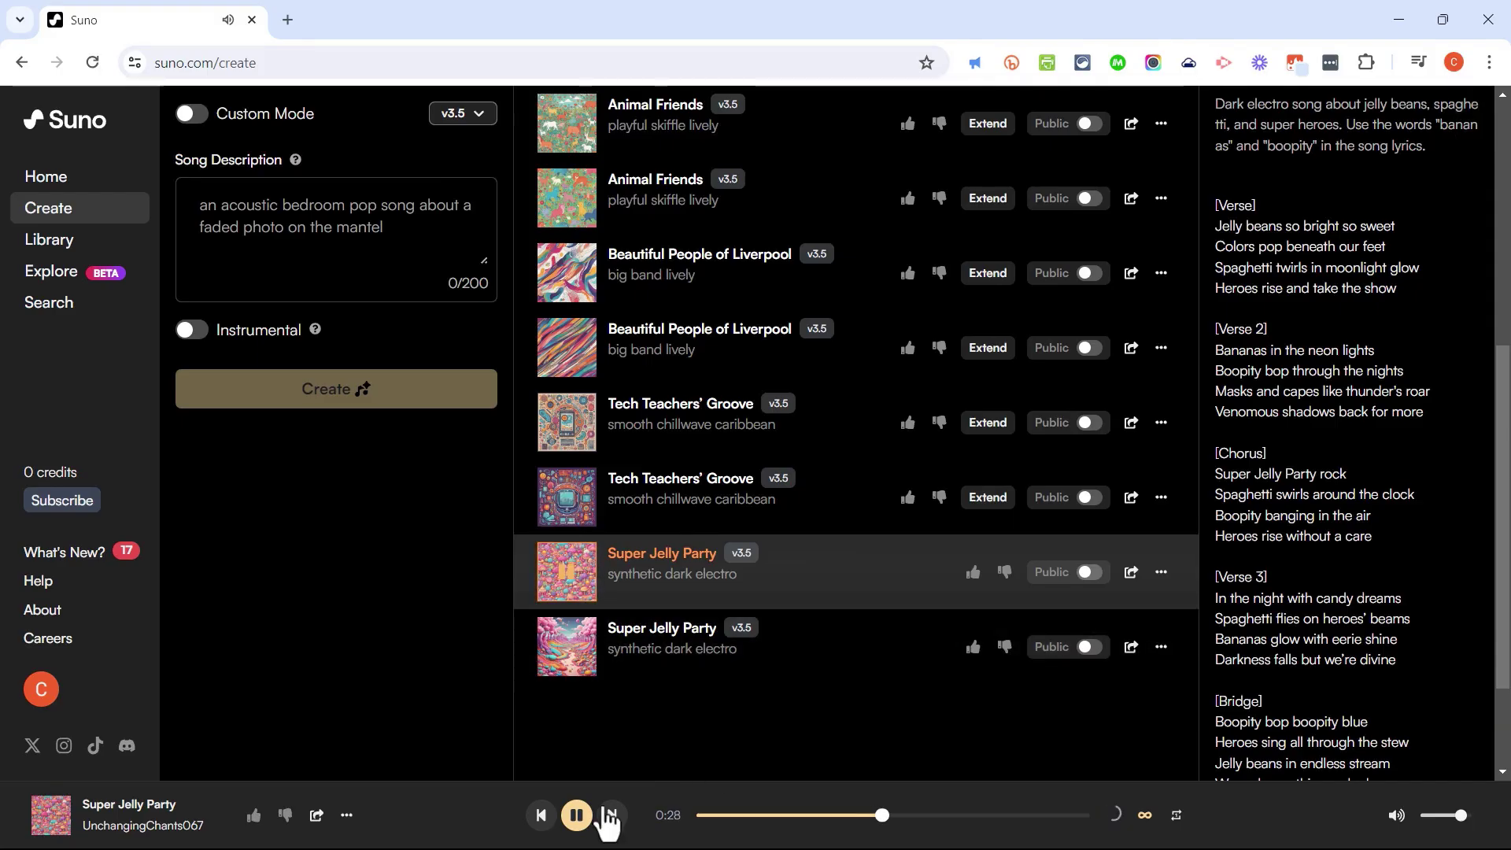
click(578, 821)
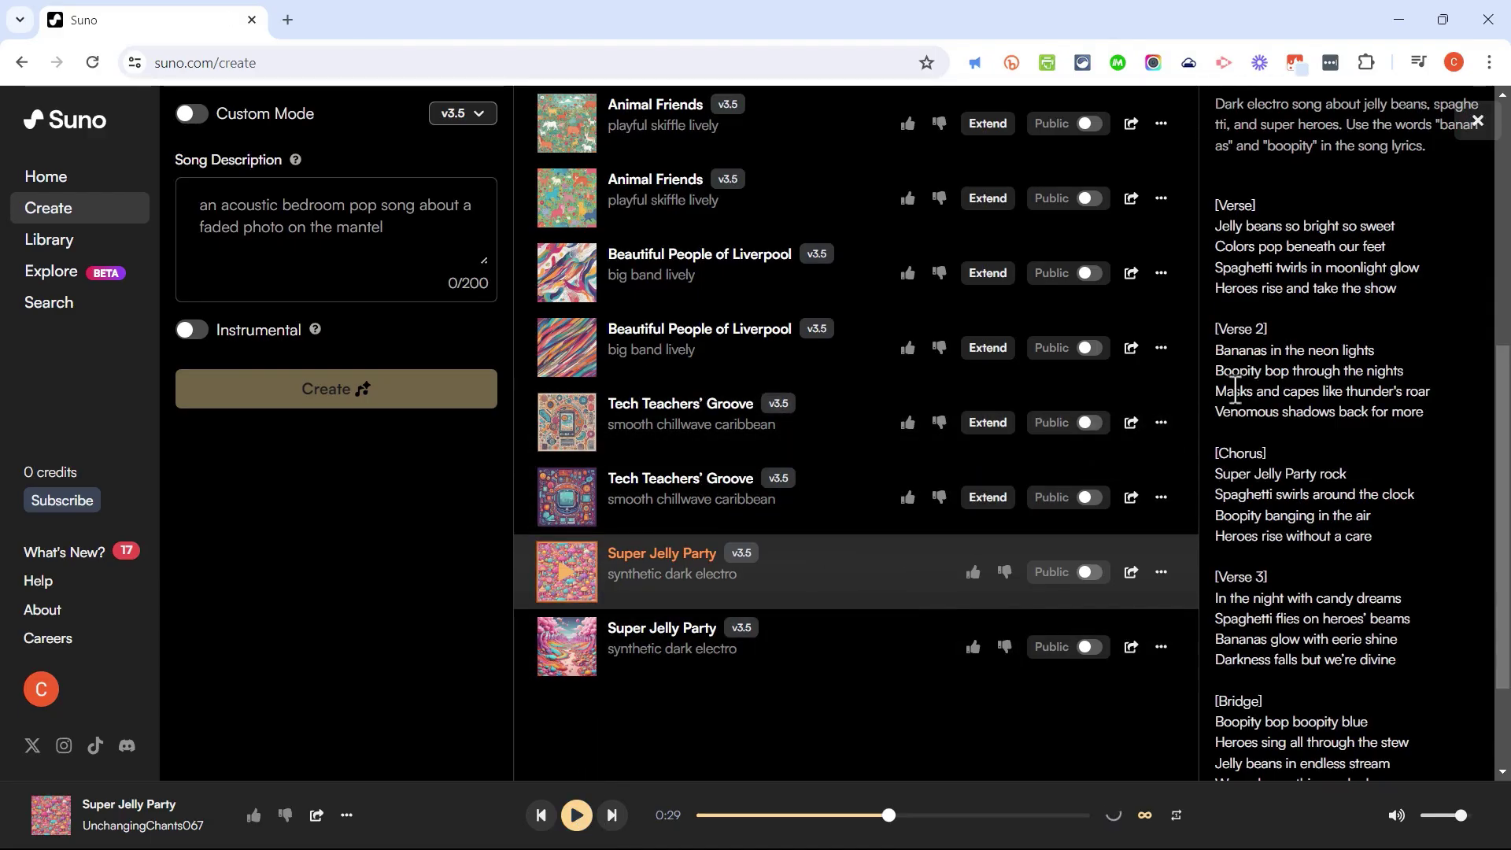
Play the second Super Jelly Party version, scroll its lyrics, and pause it.
click(543, 657)
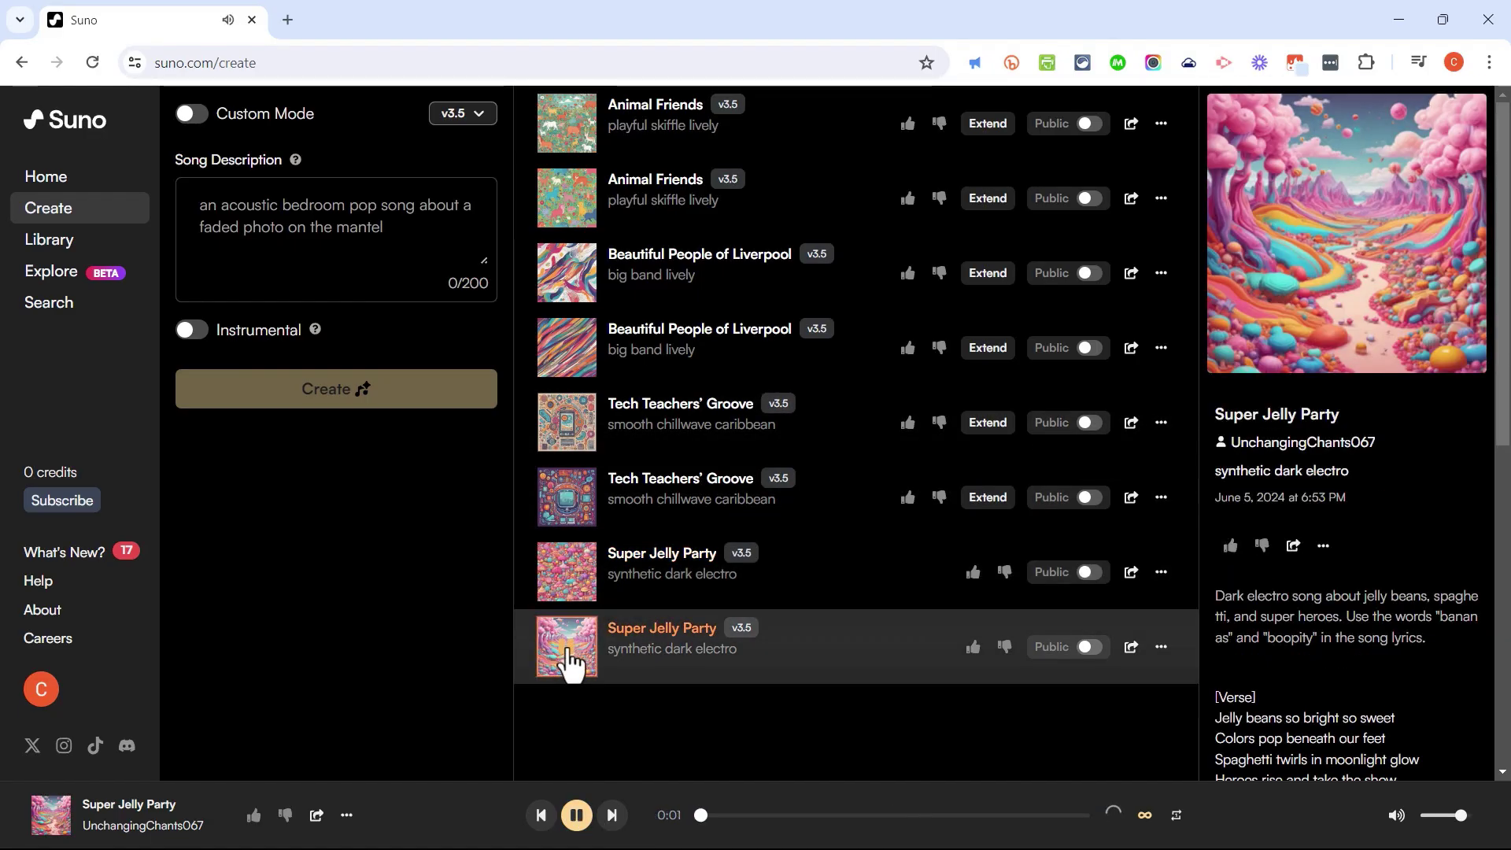
scroll(1347, 610, down, 3)
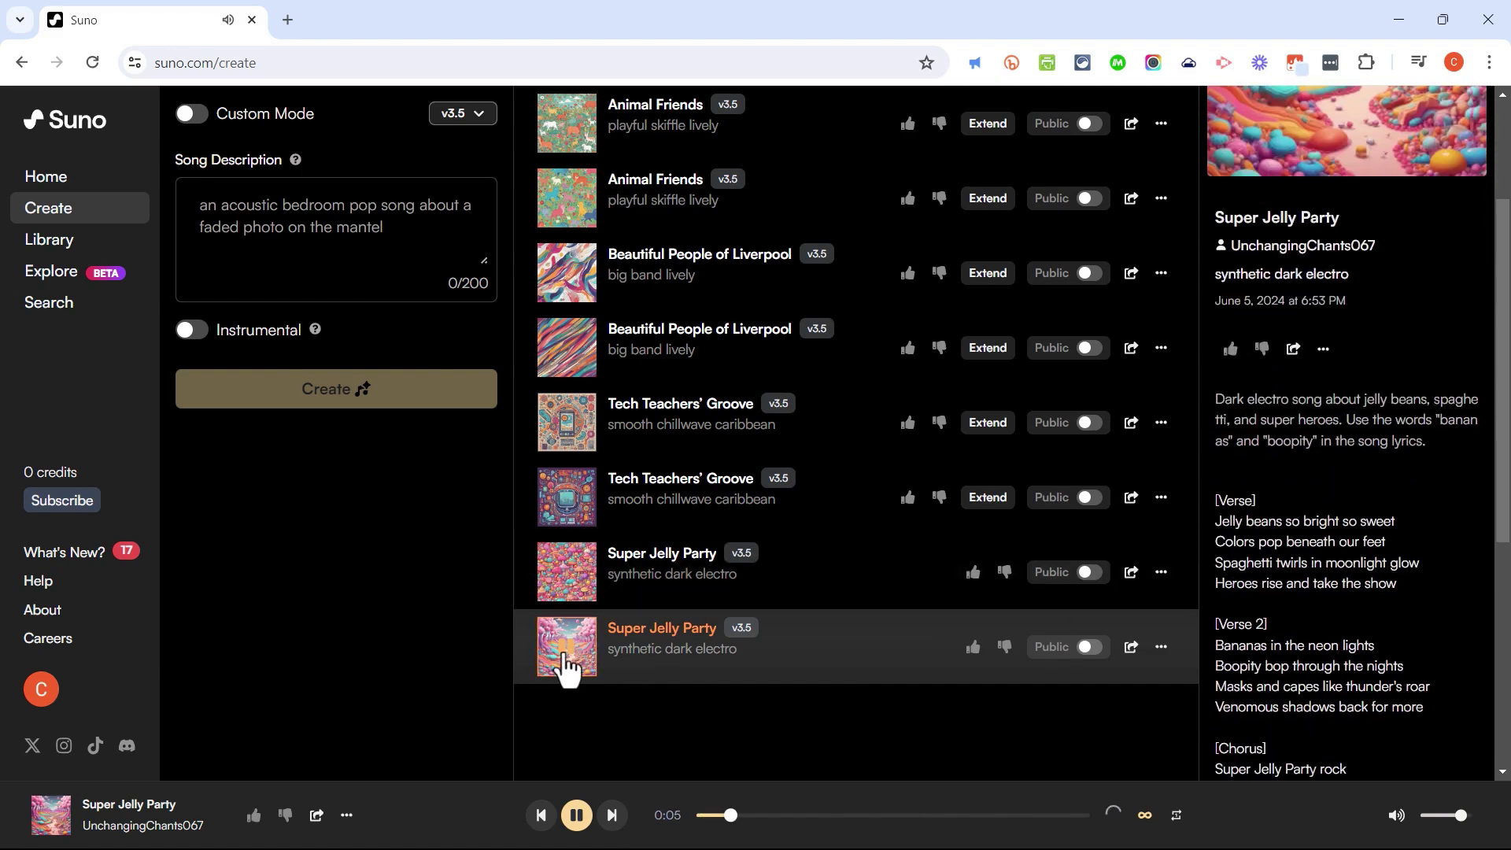
click(576, 816)
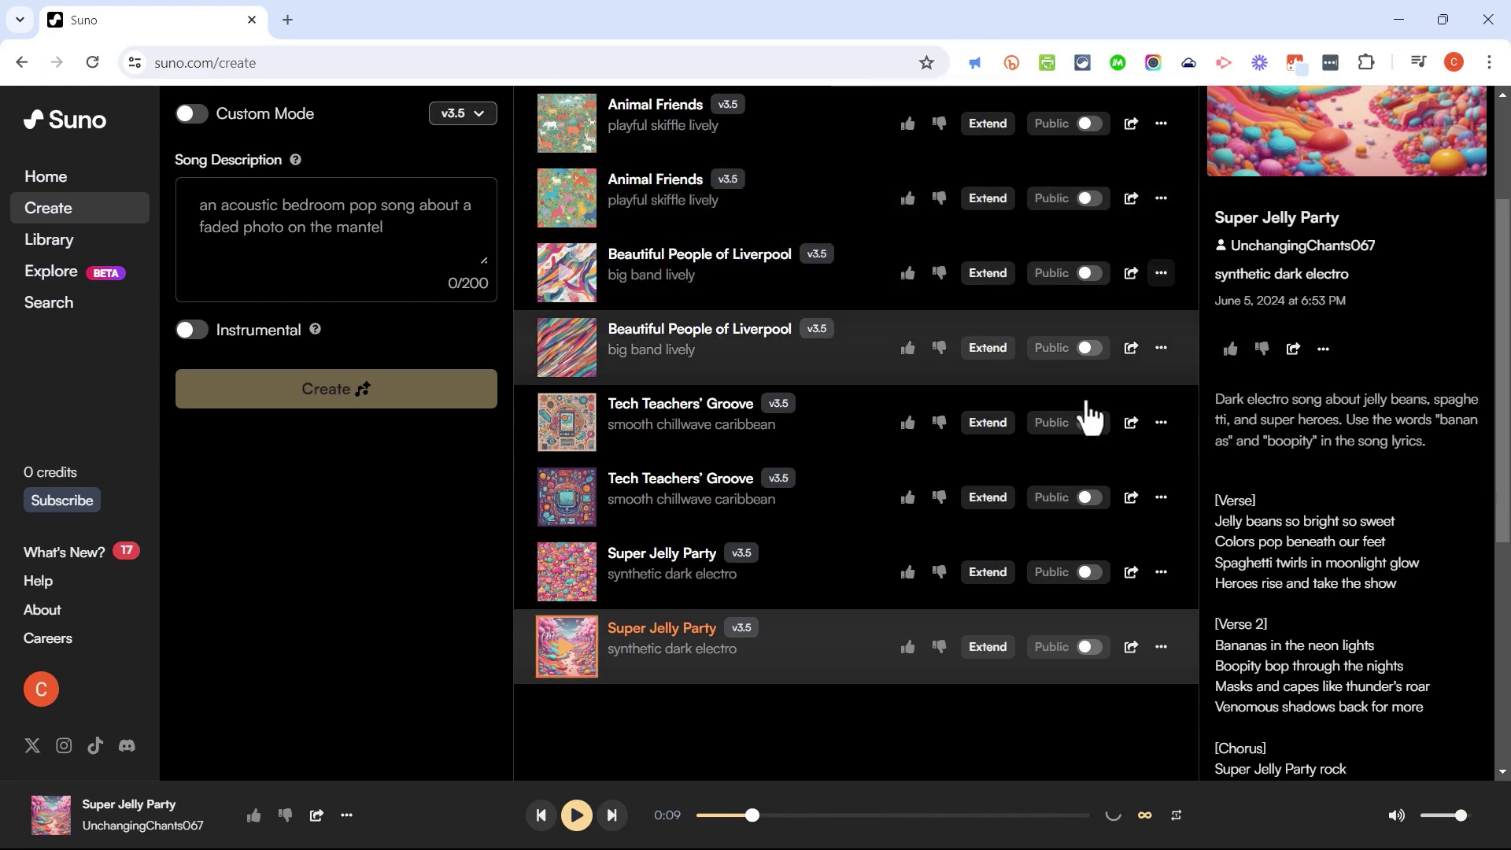
Download one Super Jelly Party version as audio and the other as video (Super Jelly Party.mp4).
click(1160, 646)
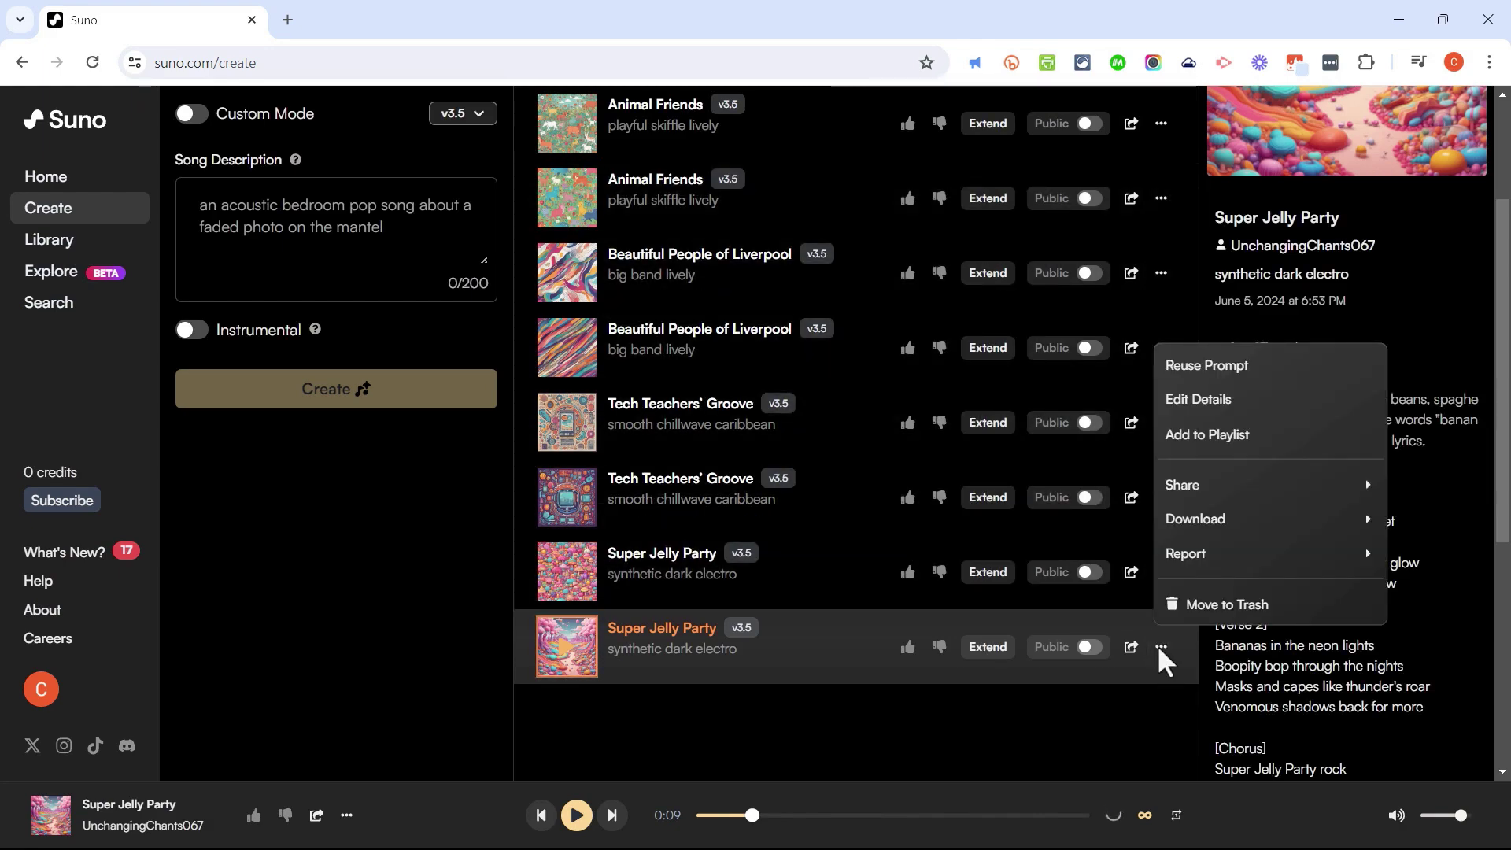
mouse_move(1232, 526)
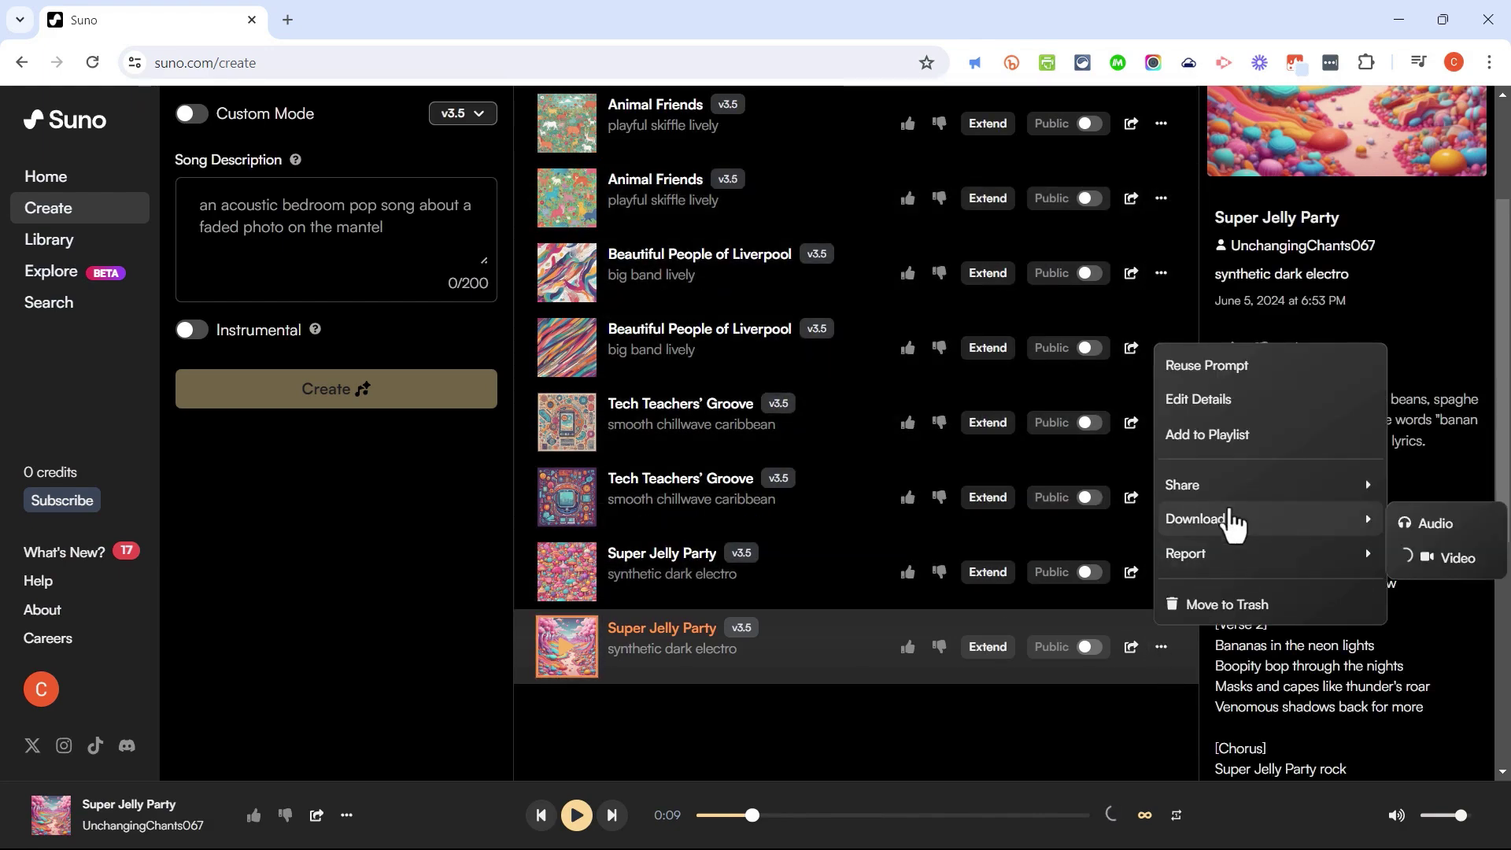
click(1434, 523)
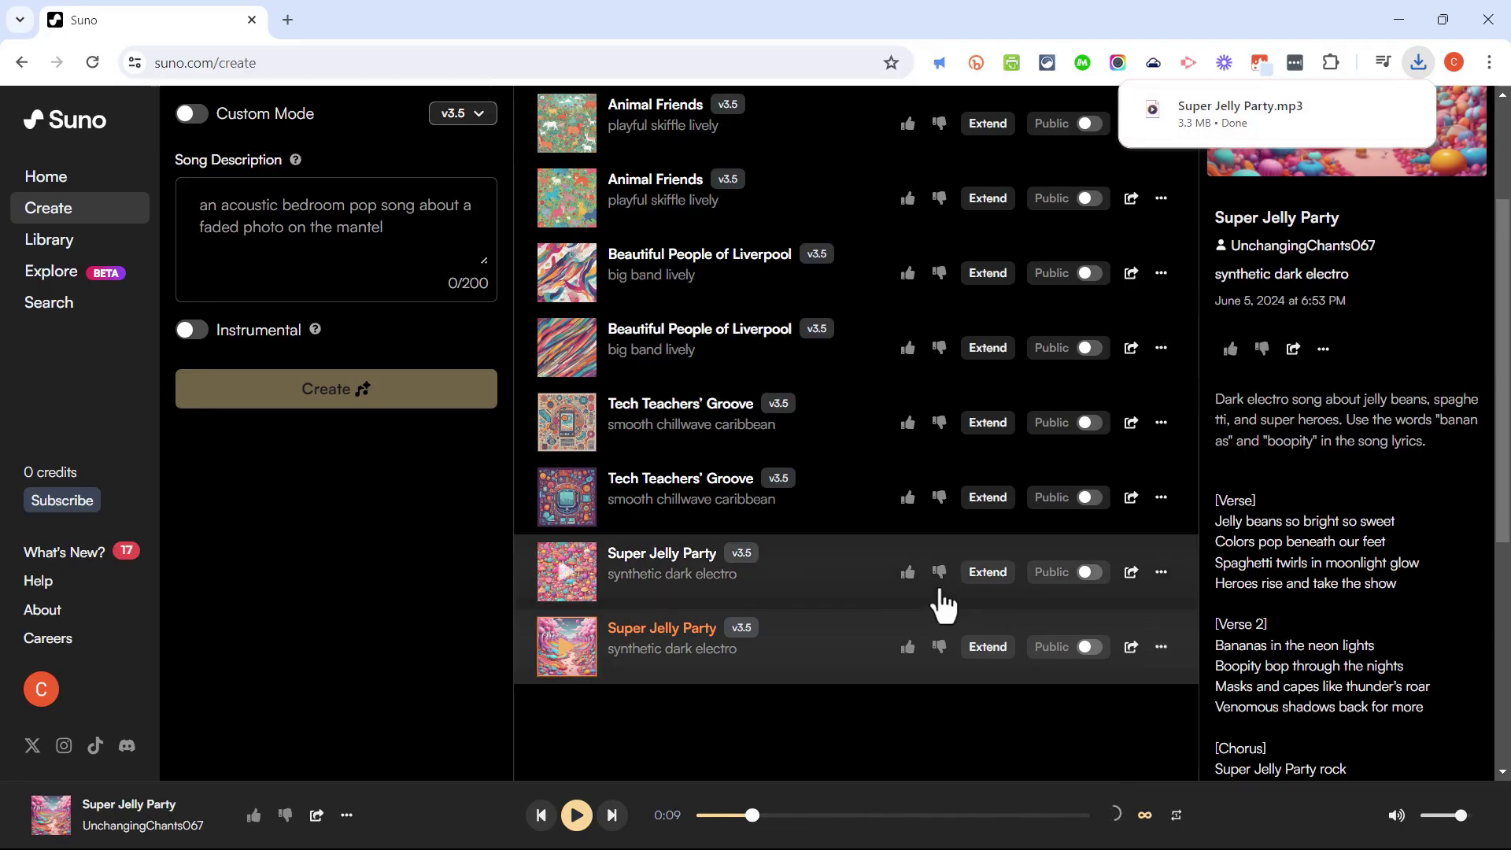
click(1161, 573)
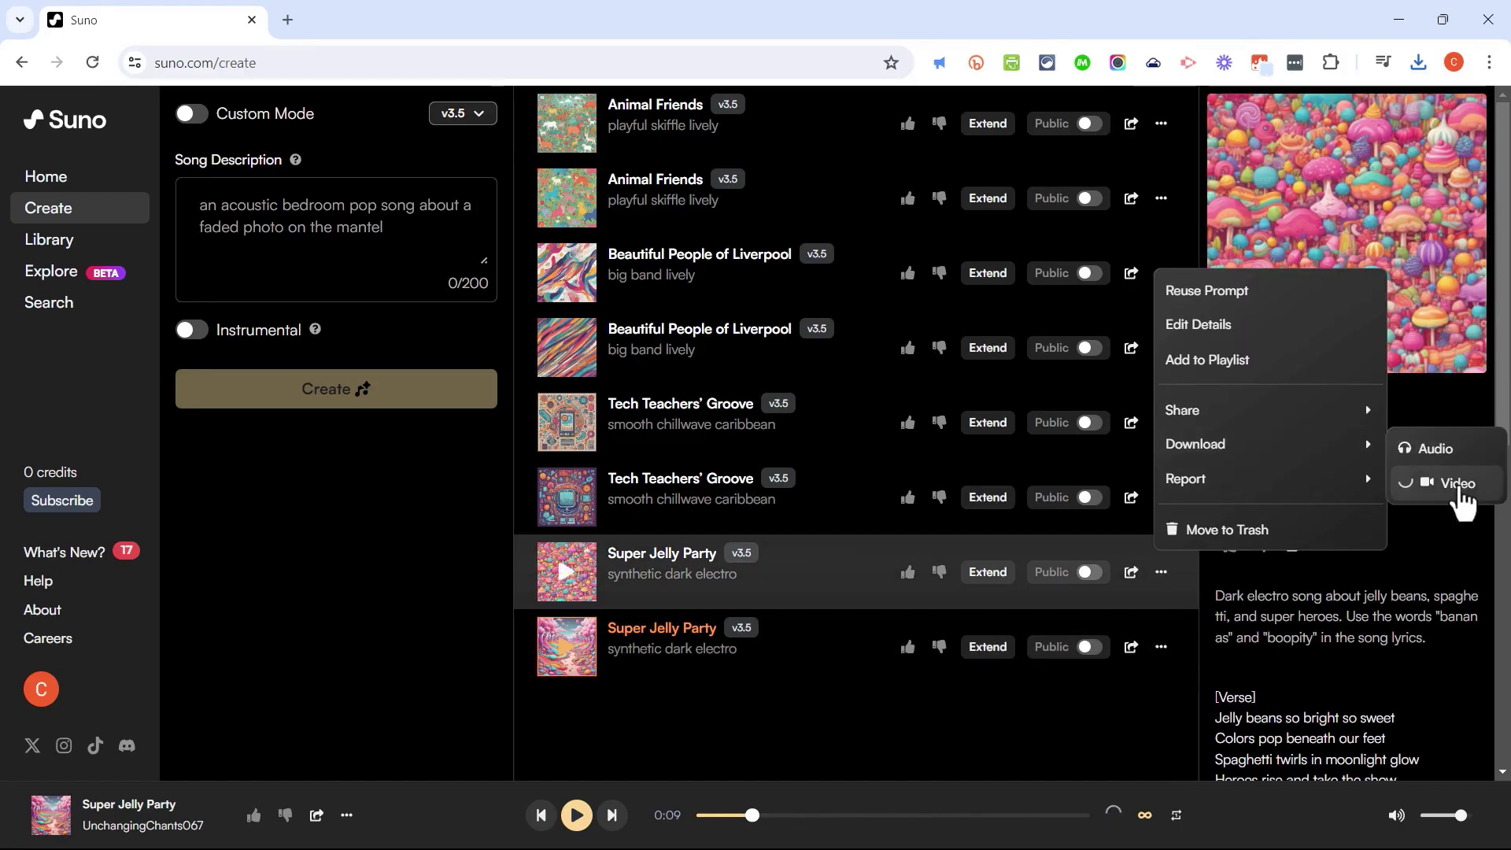
click(1460, 495)
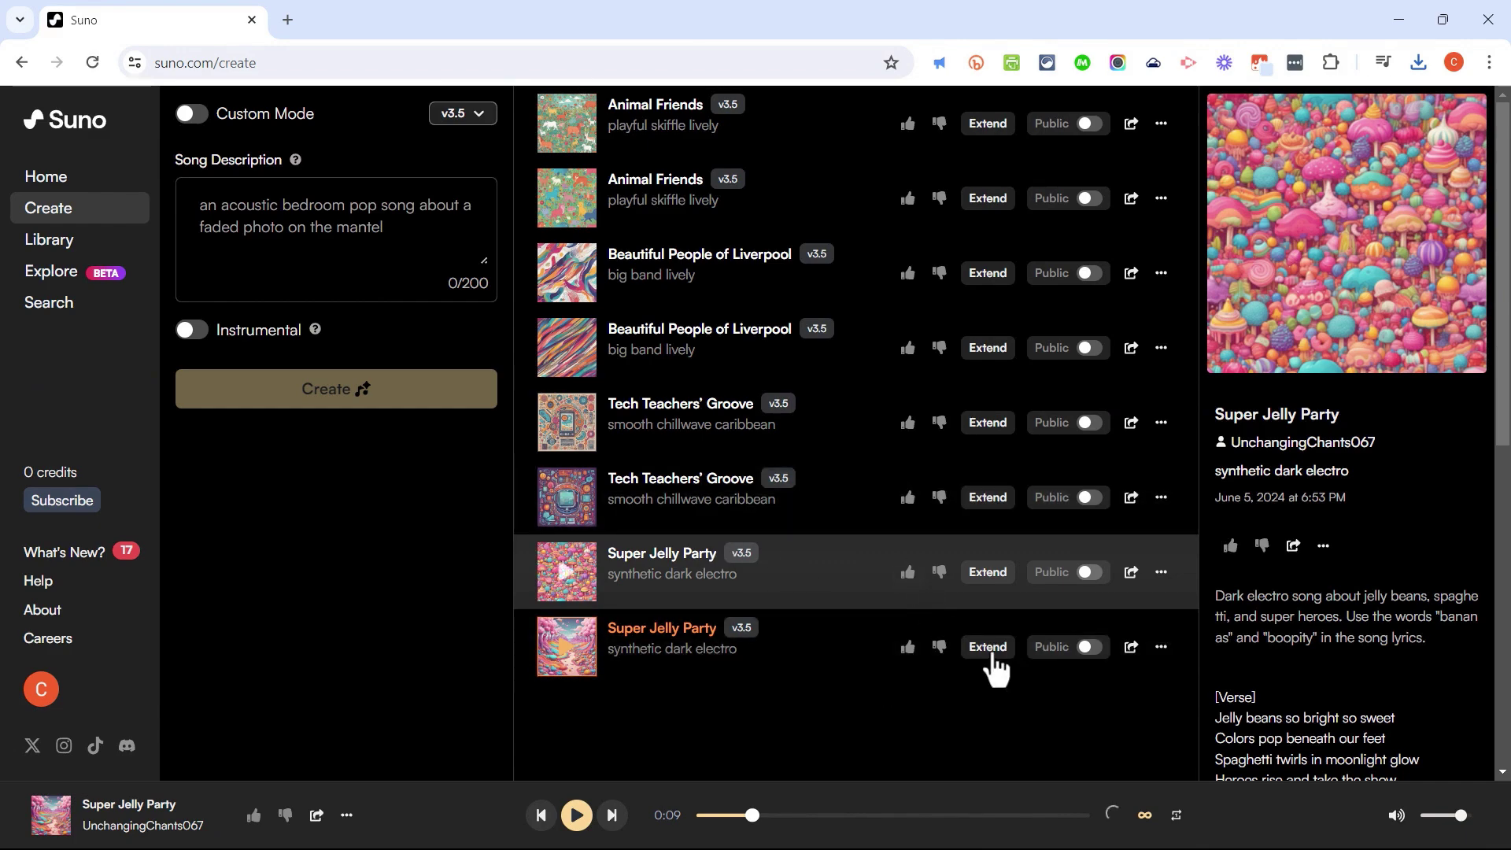
Open Super Jelly Party.mp4 from Chrome's recent downloads to play it in Media Player.
click(1418, 63)
click(1302, 151)
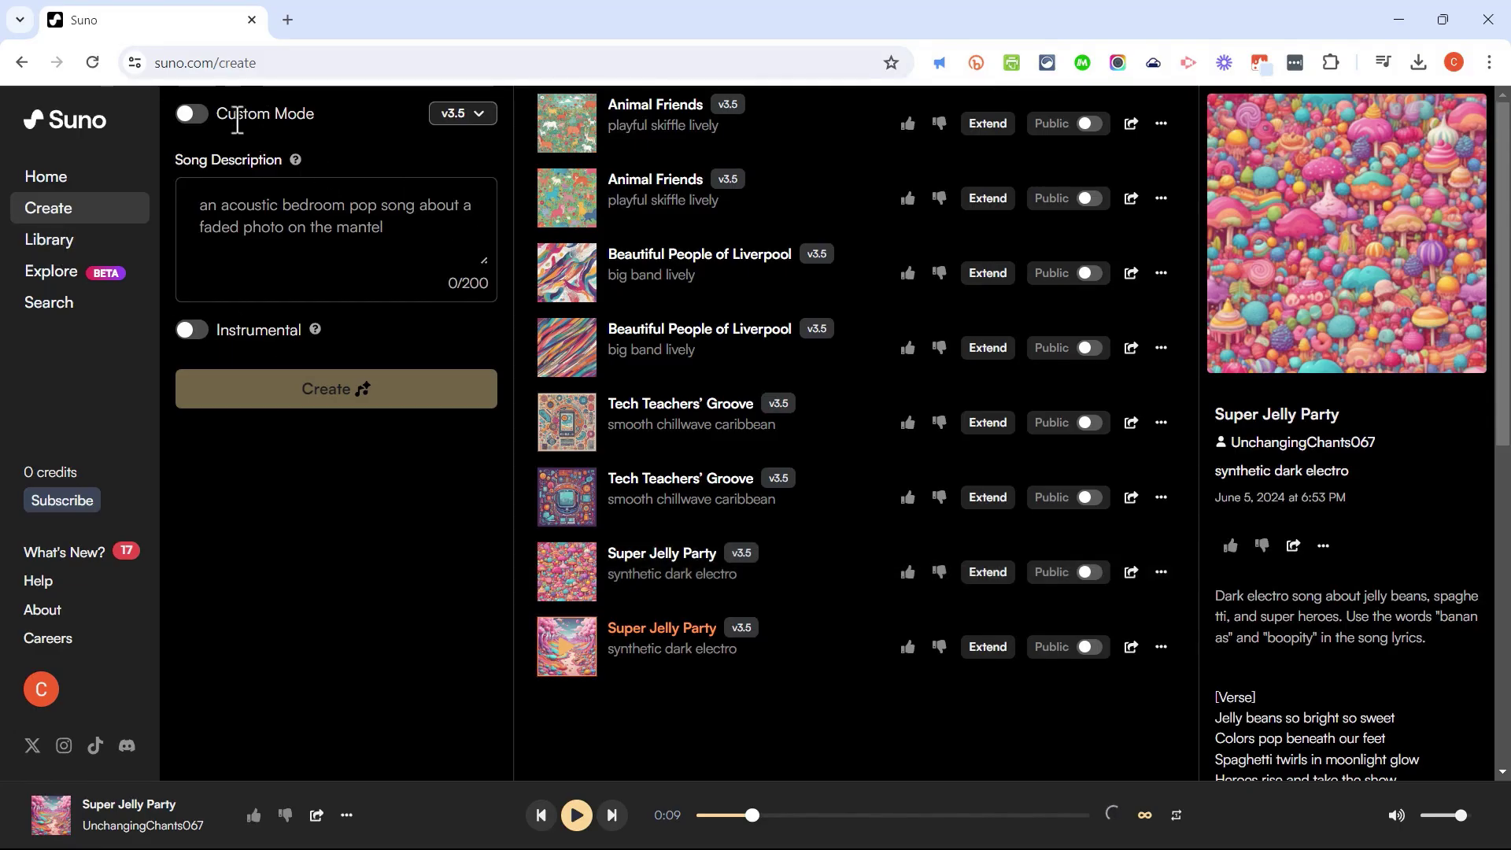
Turn on Custom Mode, dismiss its welcome message and accept the custom lyrics terms.
click(188, 125)
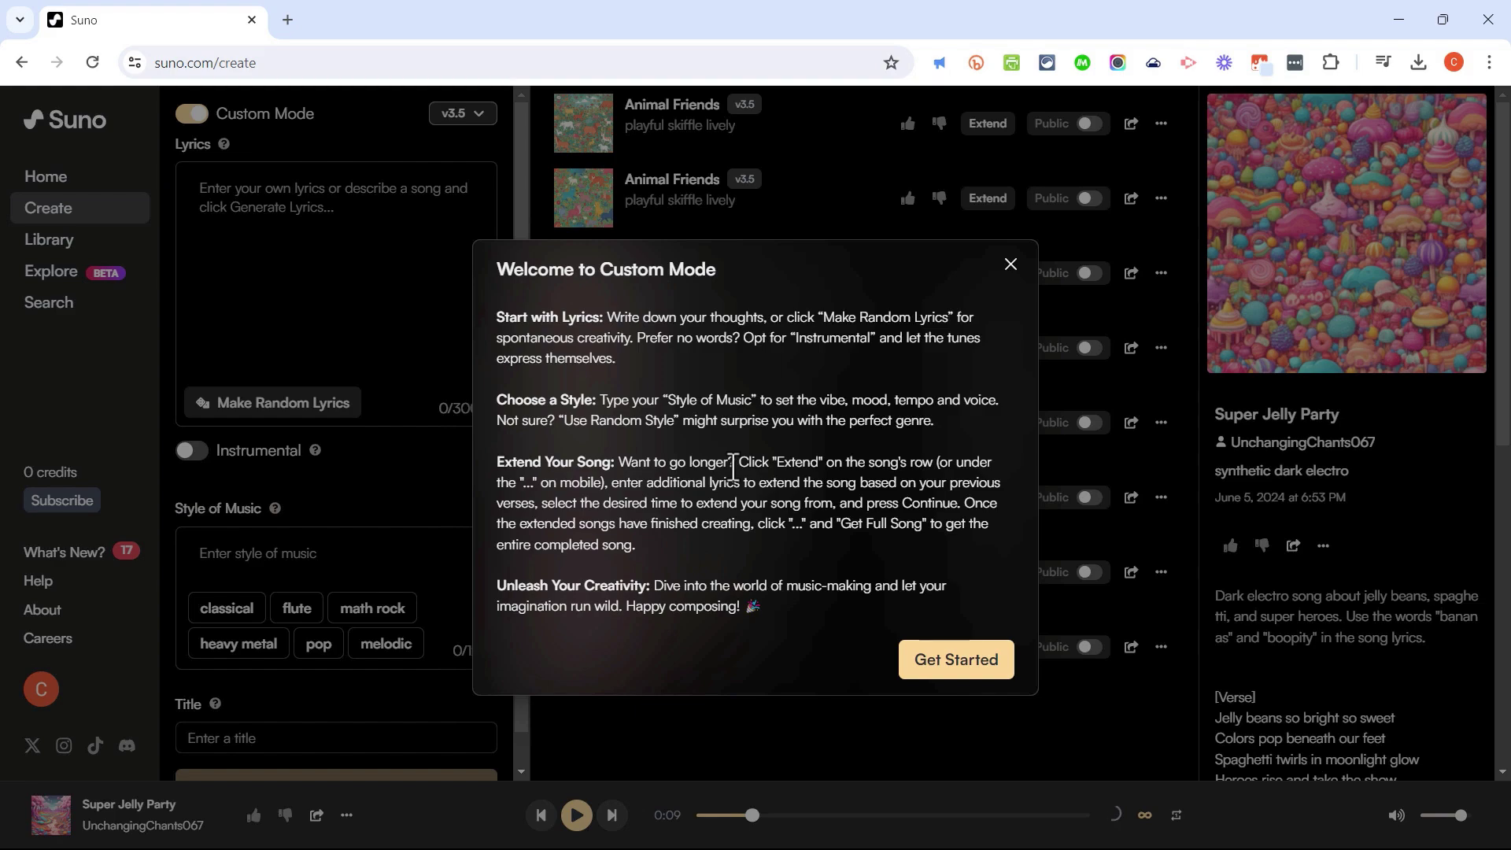
click(1009, 265)
click(385, 201)
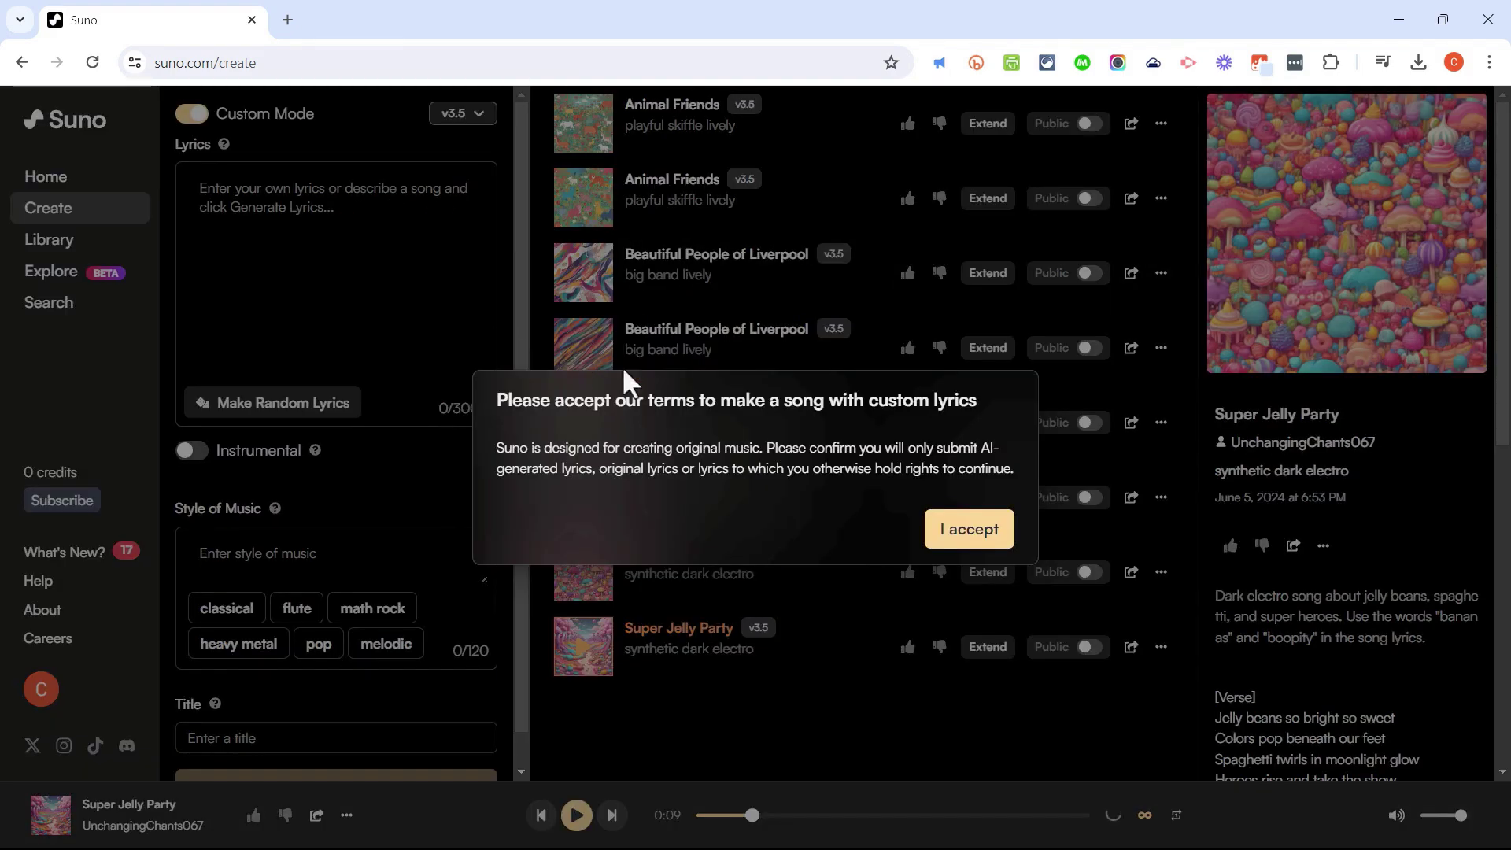
drag(1021, 469, 470, 454)
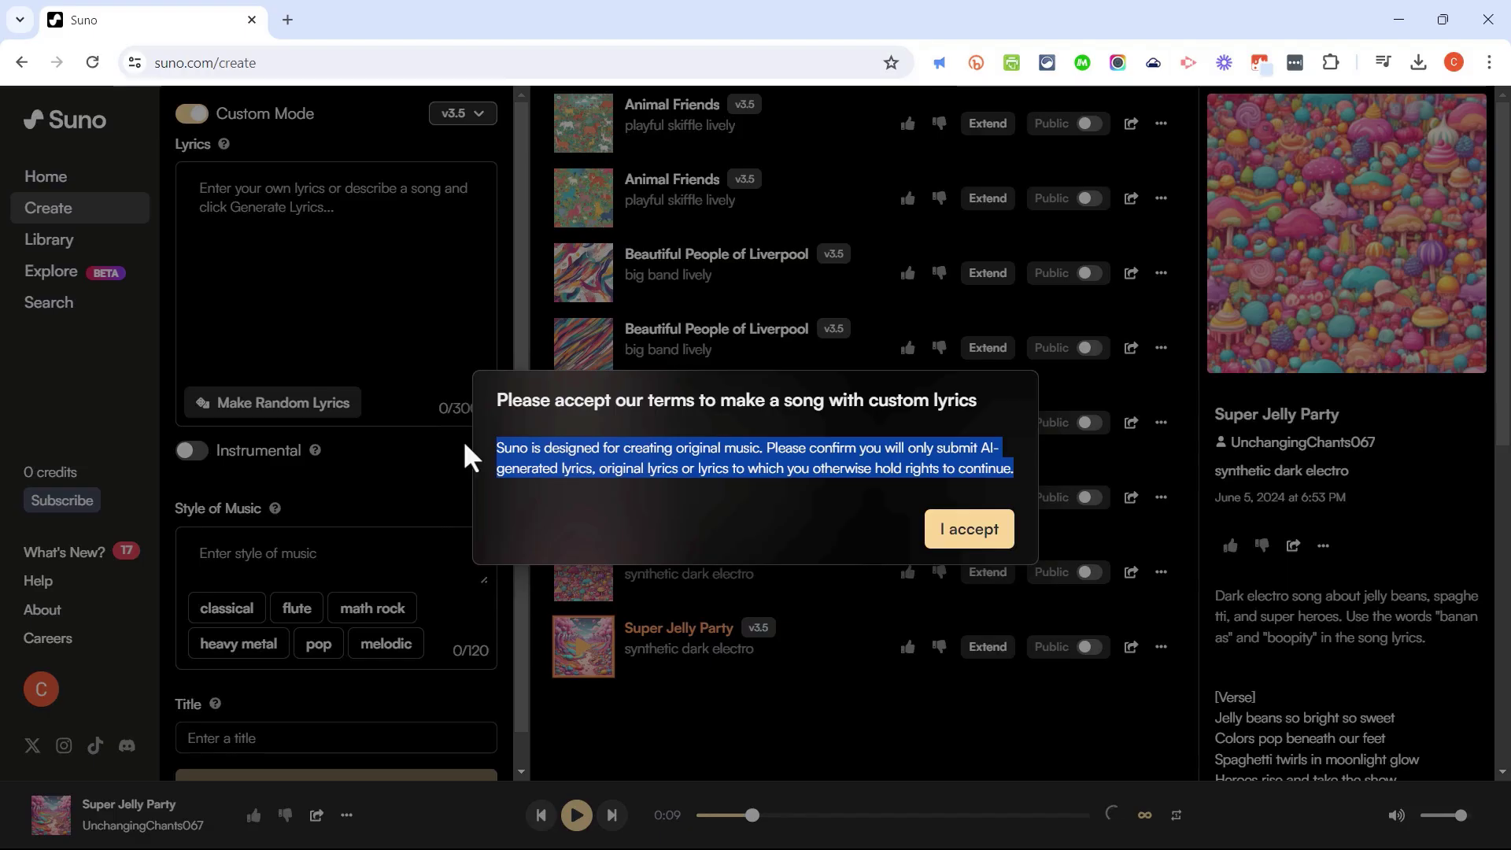
click(973, 529)
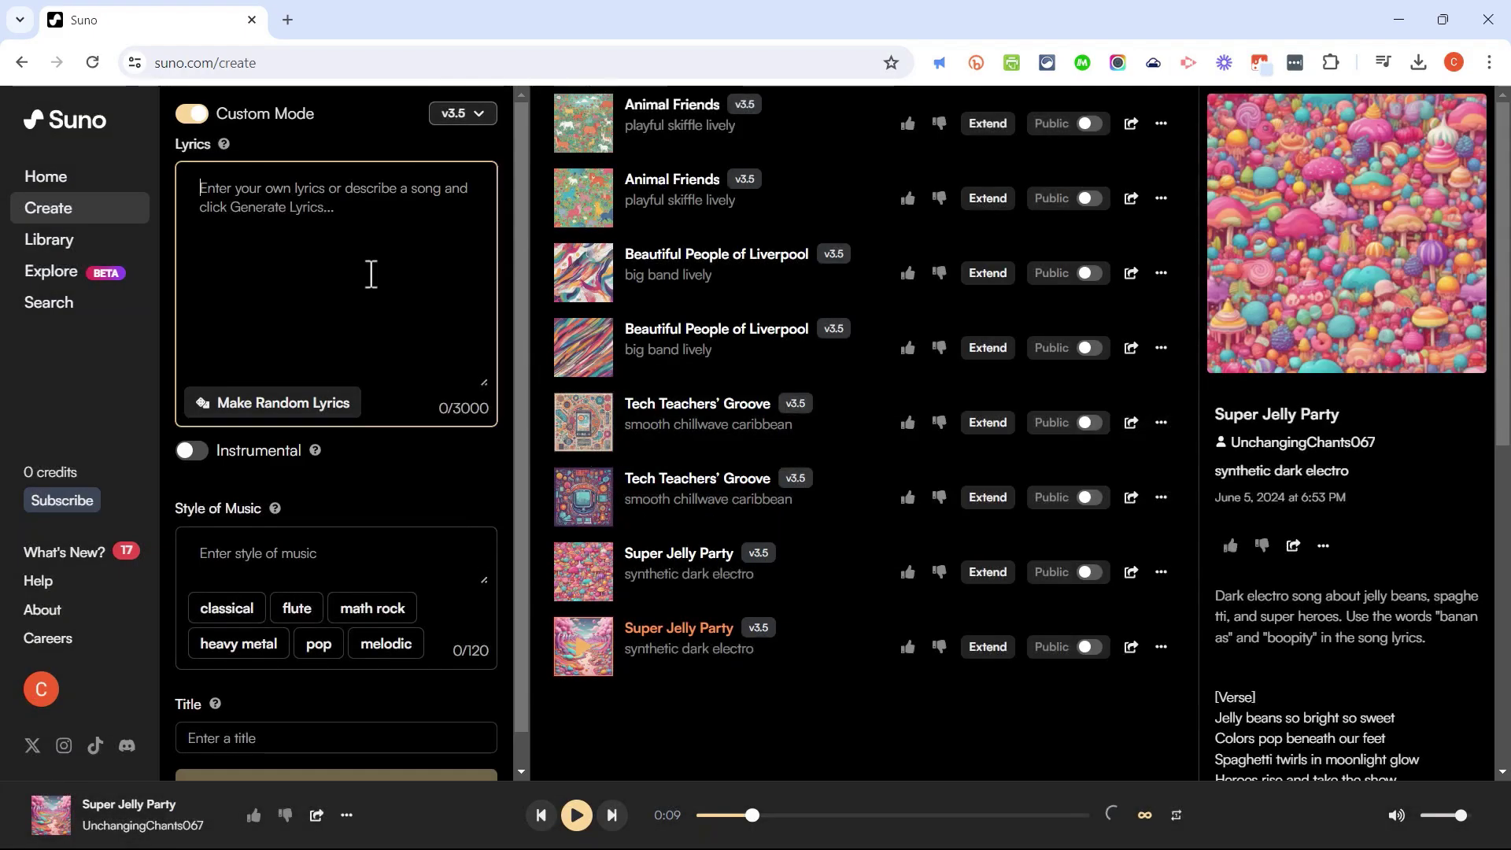
Paste the reggae prompt and the title 'Subscribe to Learn', and set the style to Reggae.
text(Reggae song explaining why people should subscribe to and watch the Technology for Teachers and Students Youtube channel.)
click(273, 737)
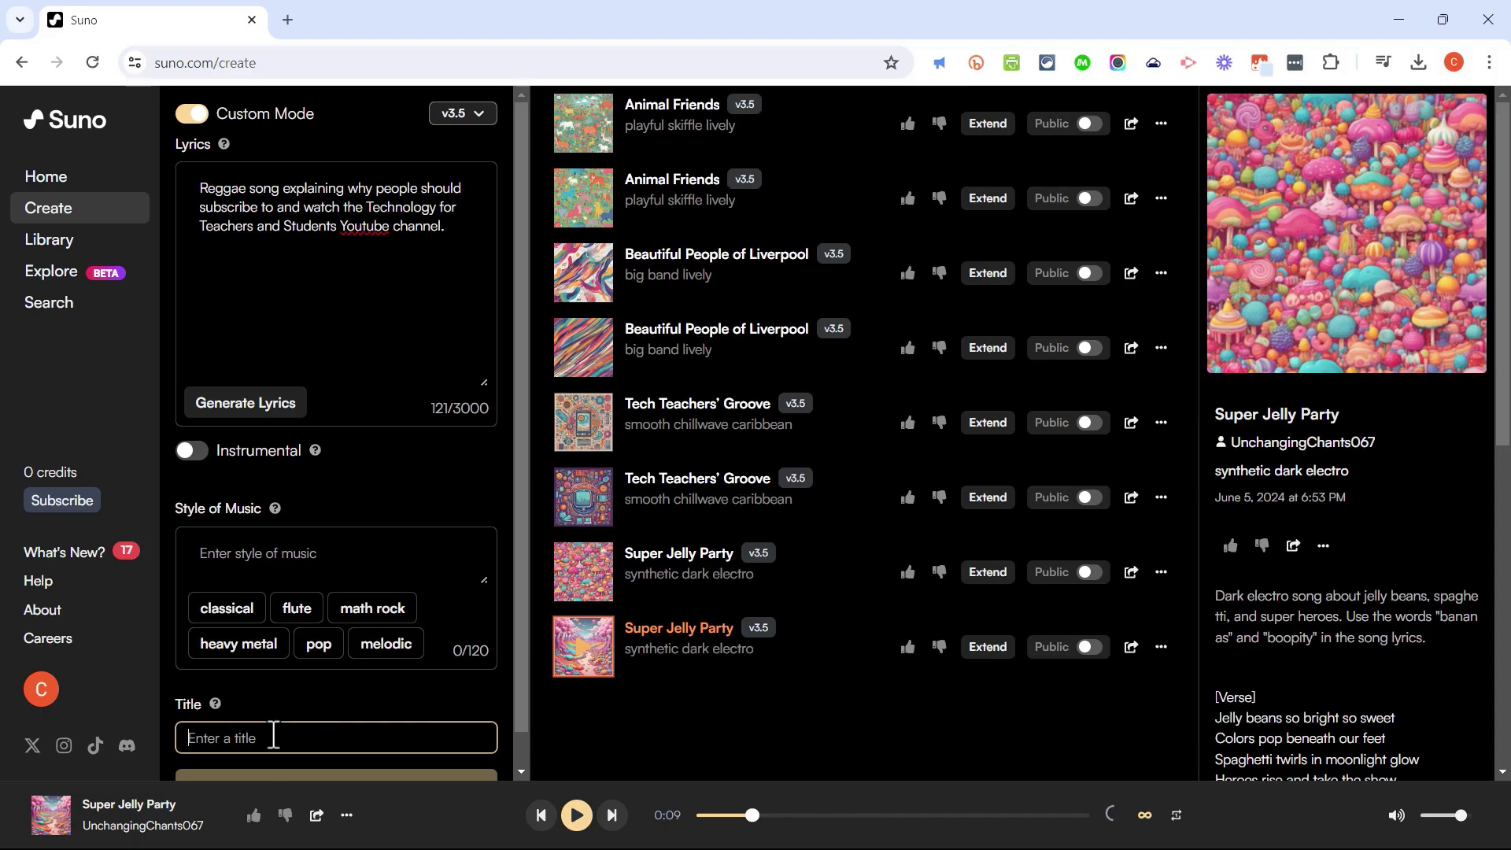
text(Technology for Teachers and Students forever!)
click(262, 528)
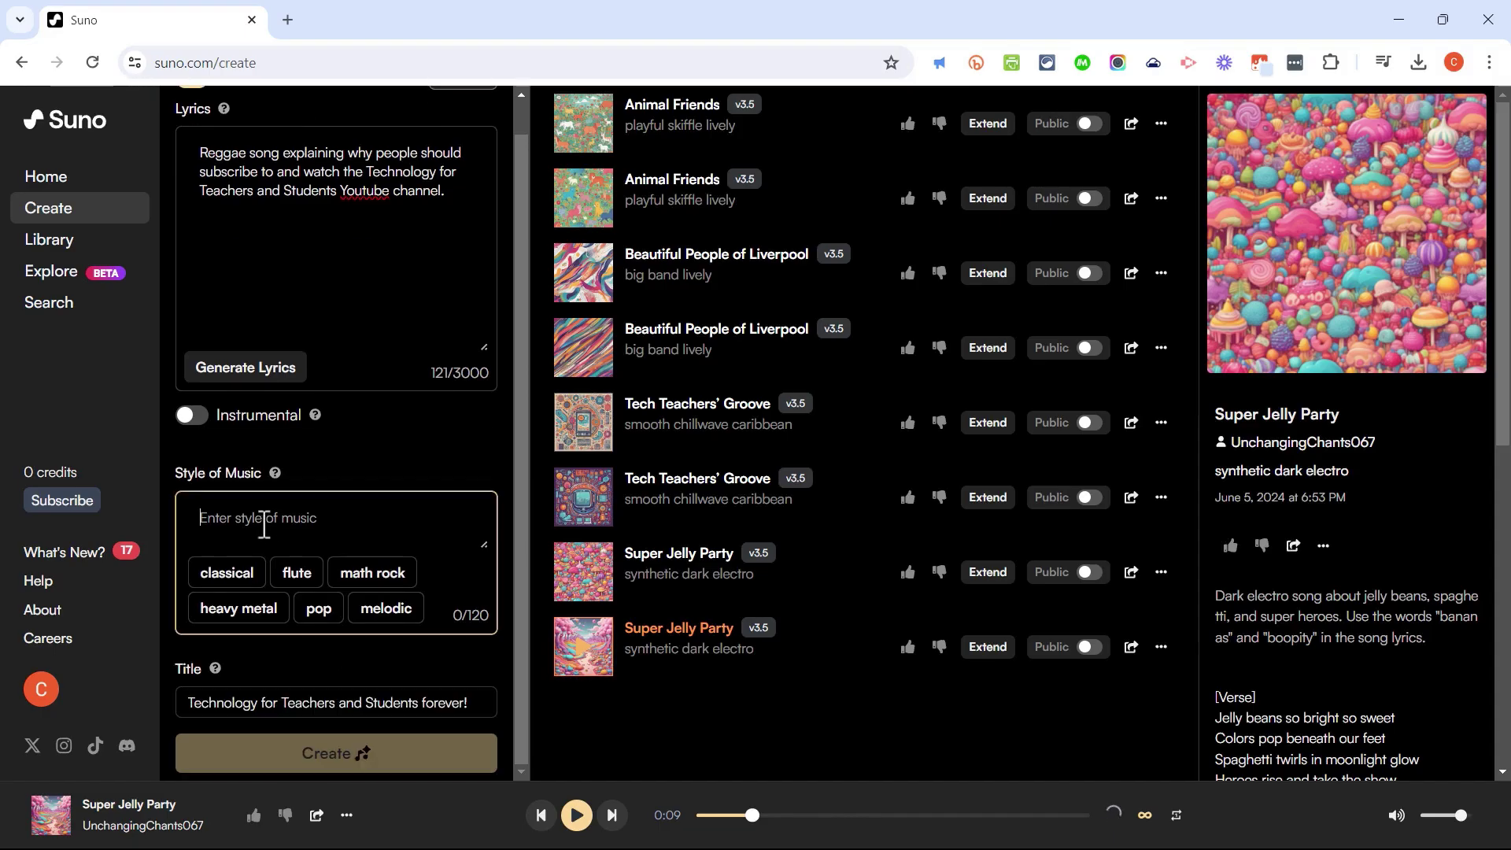
text(Reg)
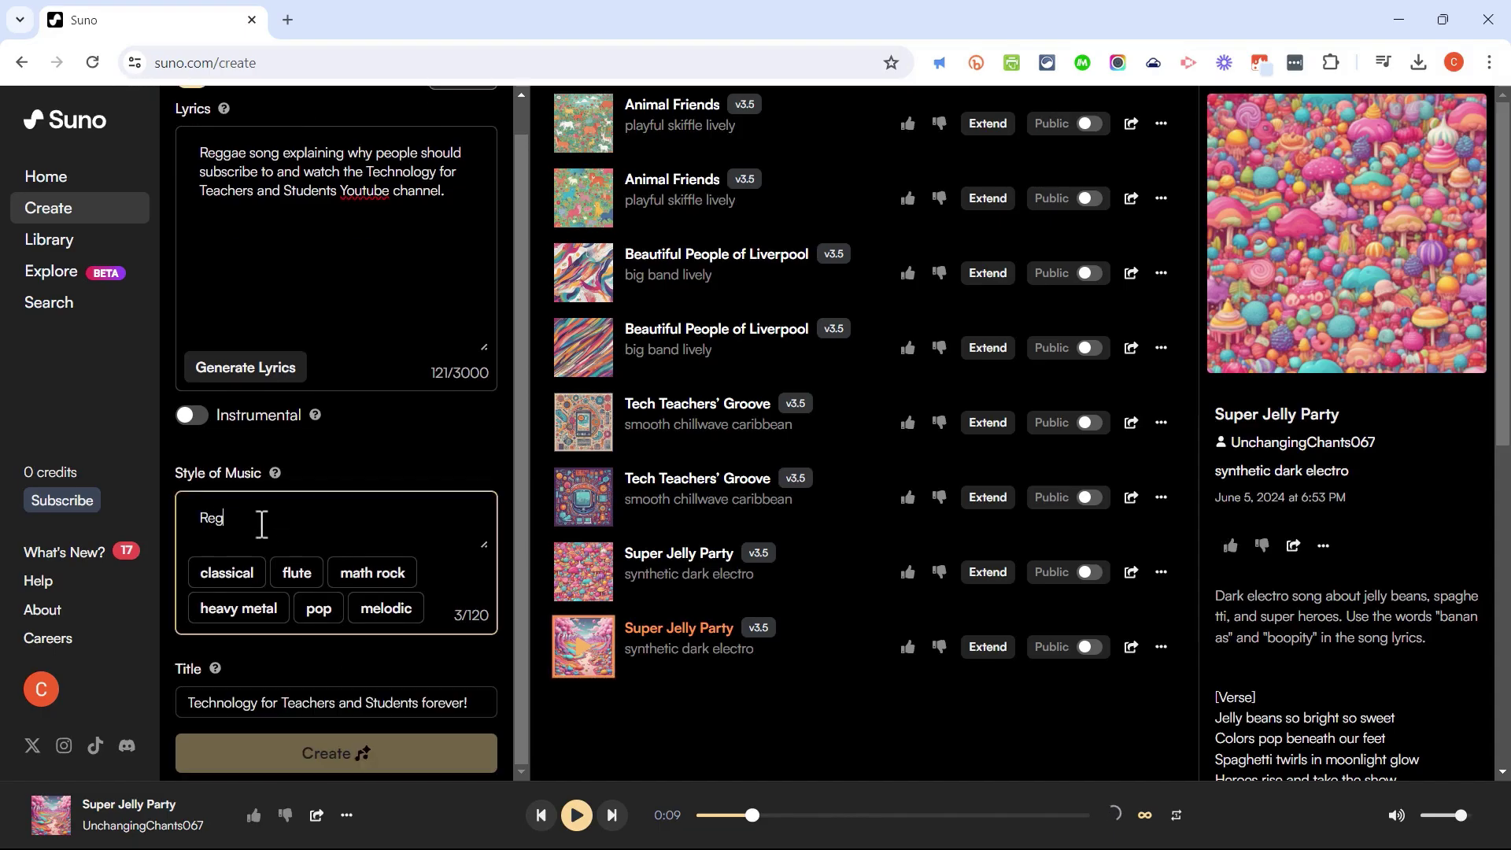
text(gae)
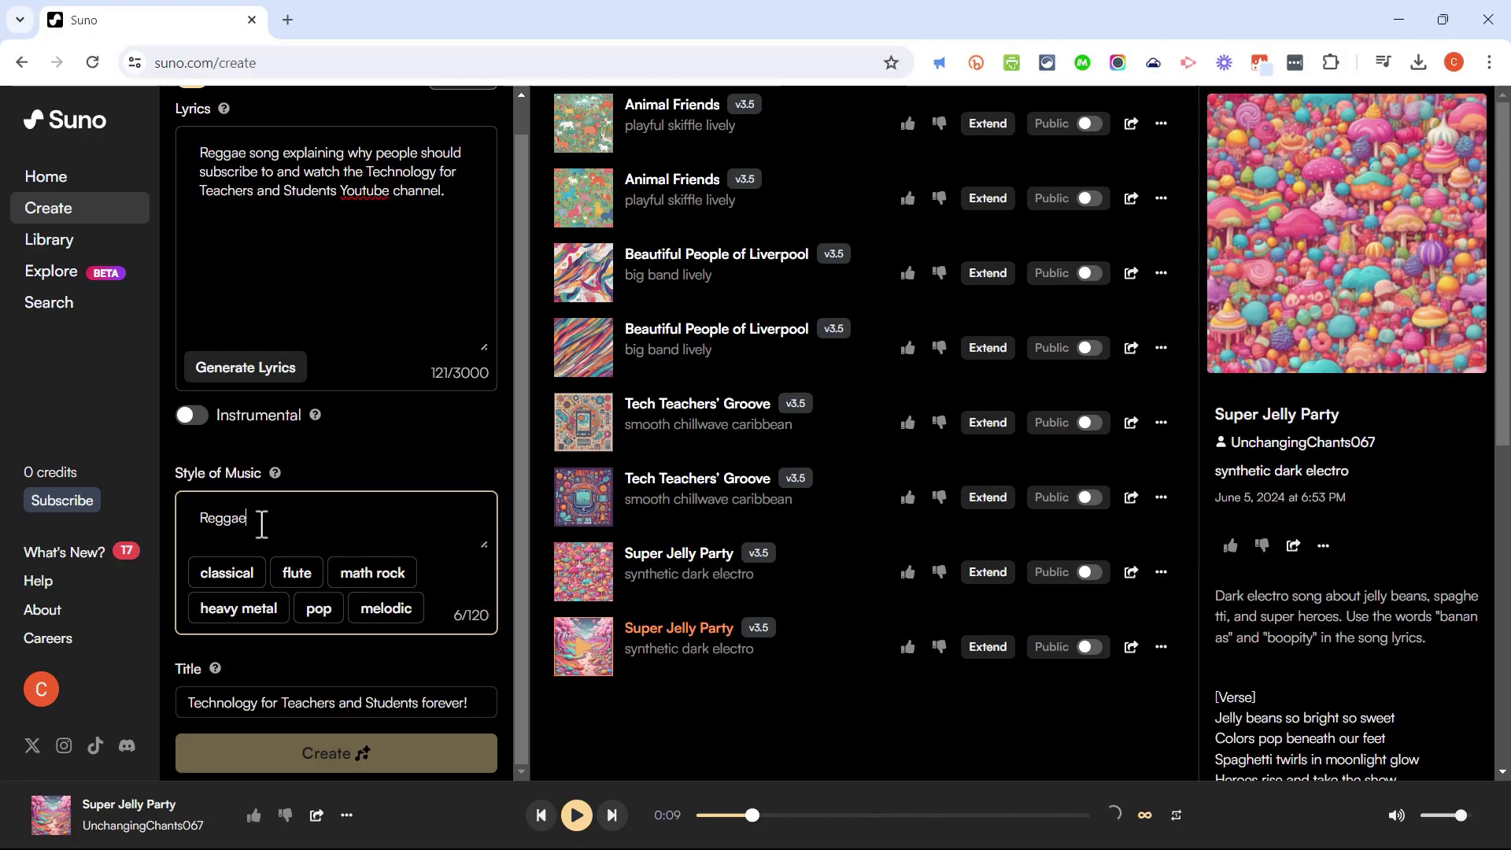
drag(280, 153, 172, 158)
text(Song)
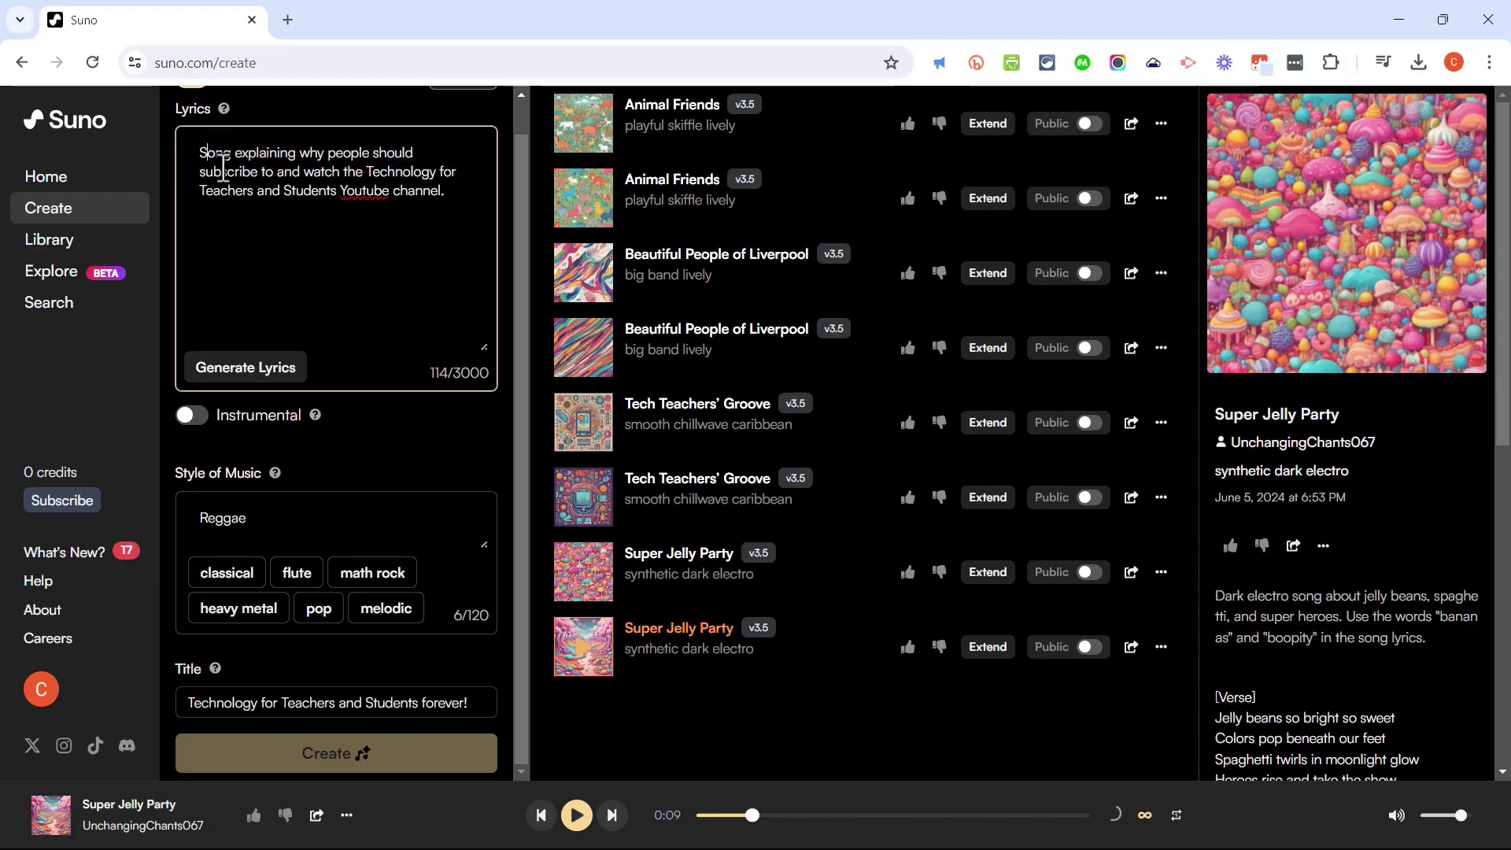
Generate the lyrics from the prompt, then switch Custom Mode back off.
click(250, 370)
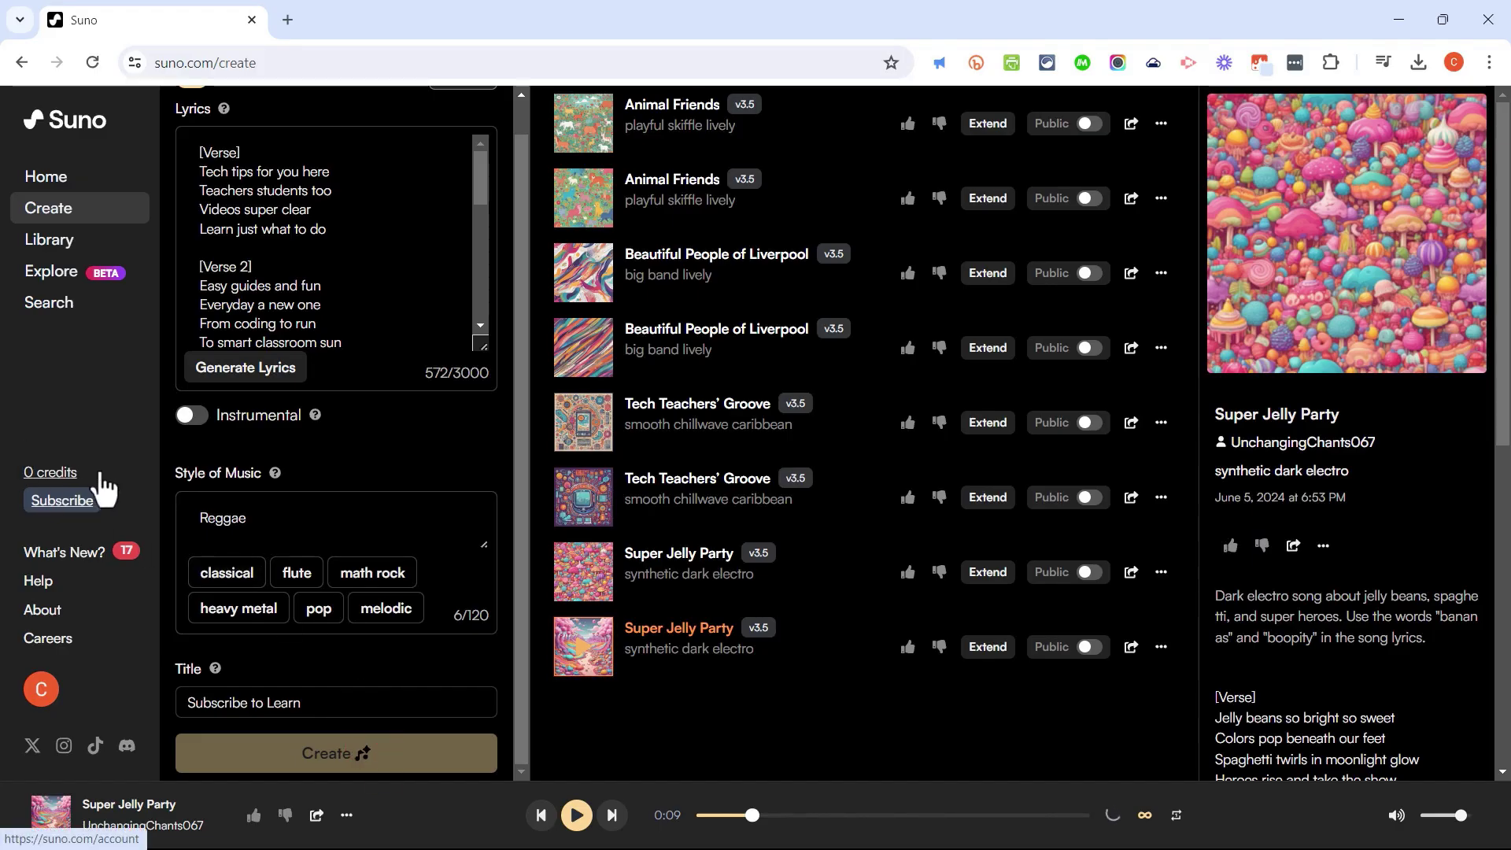
scroll(404, 748, up, 2)
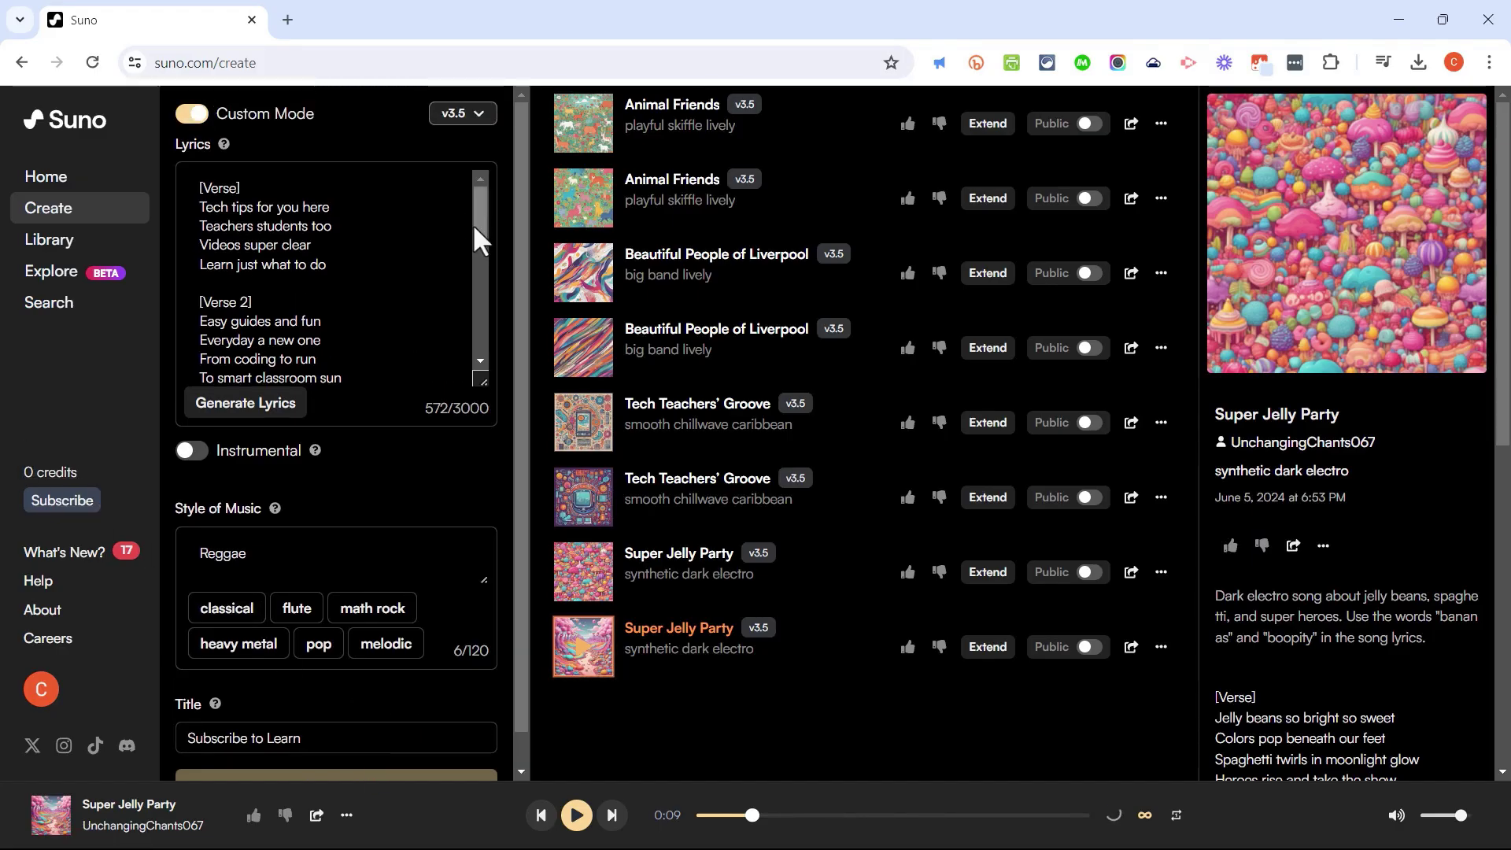
click(252, 118)
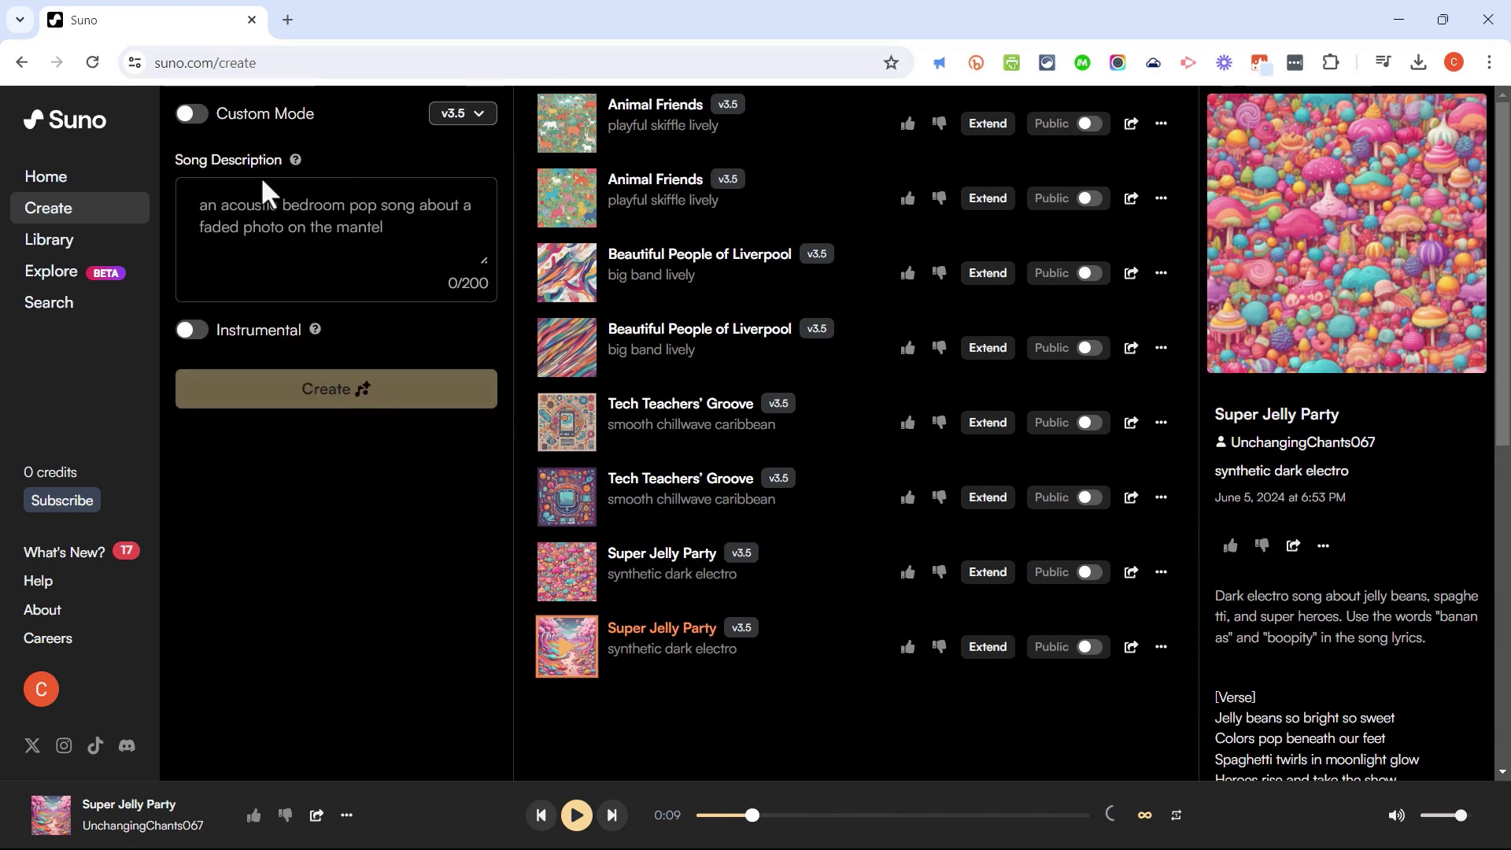
Open the subscription plans via the 0 credits link and scroll through Basic, Pro and Premier.
click(55, 473)
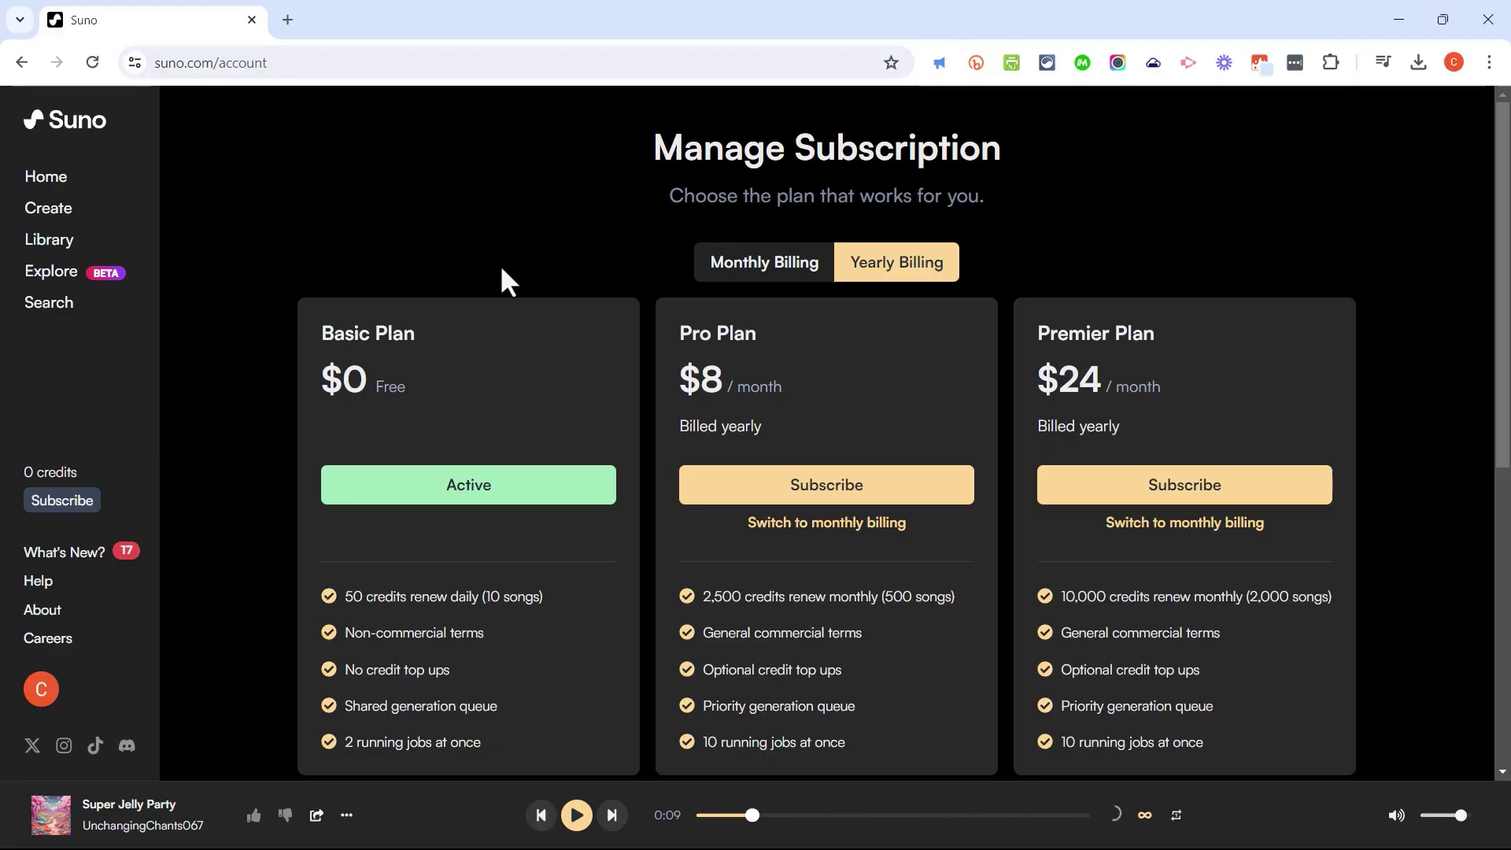
scroll(952, 375, down, 5)
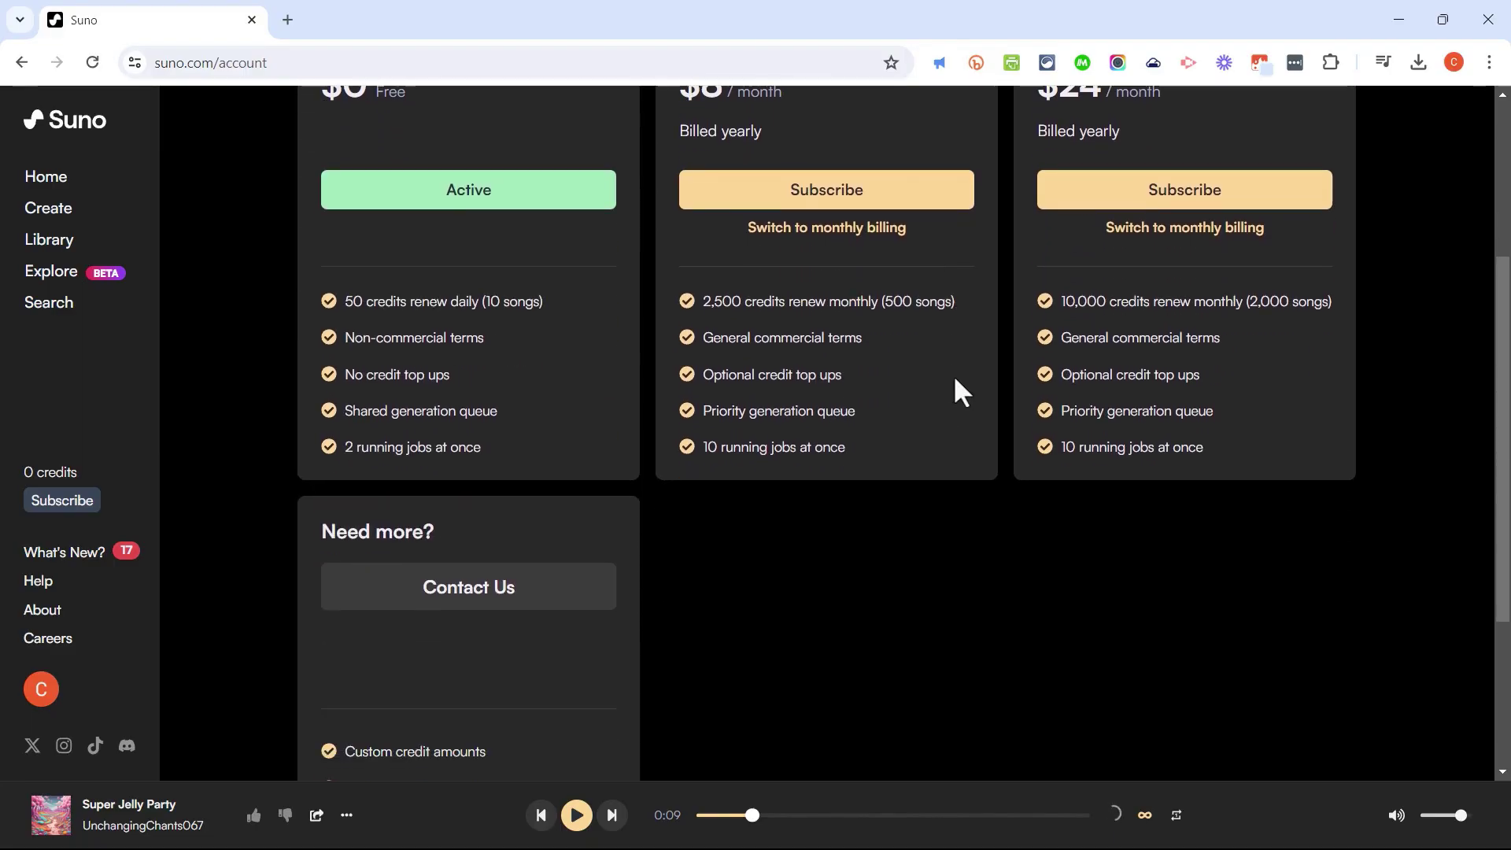
scroll(952, 374, up, 5)
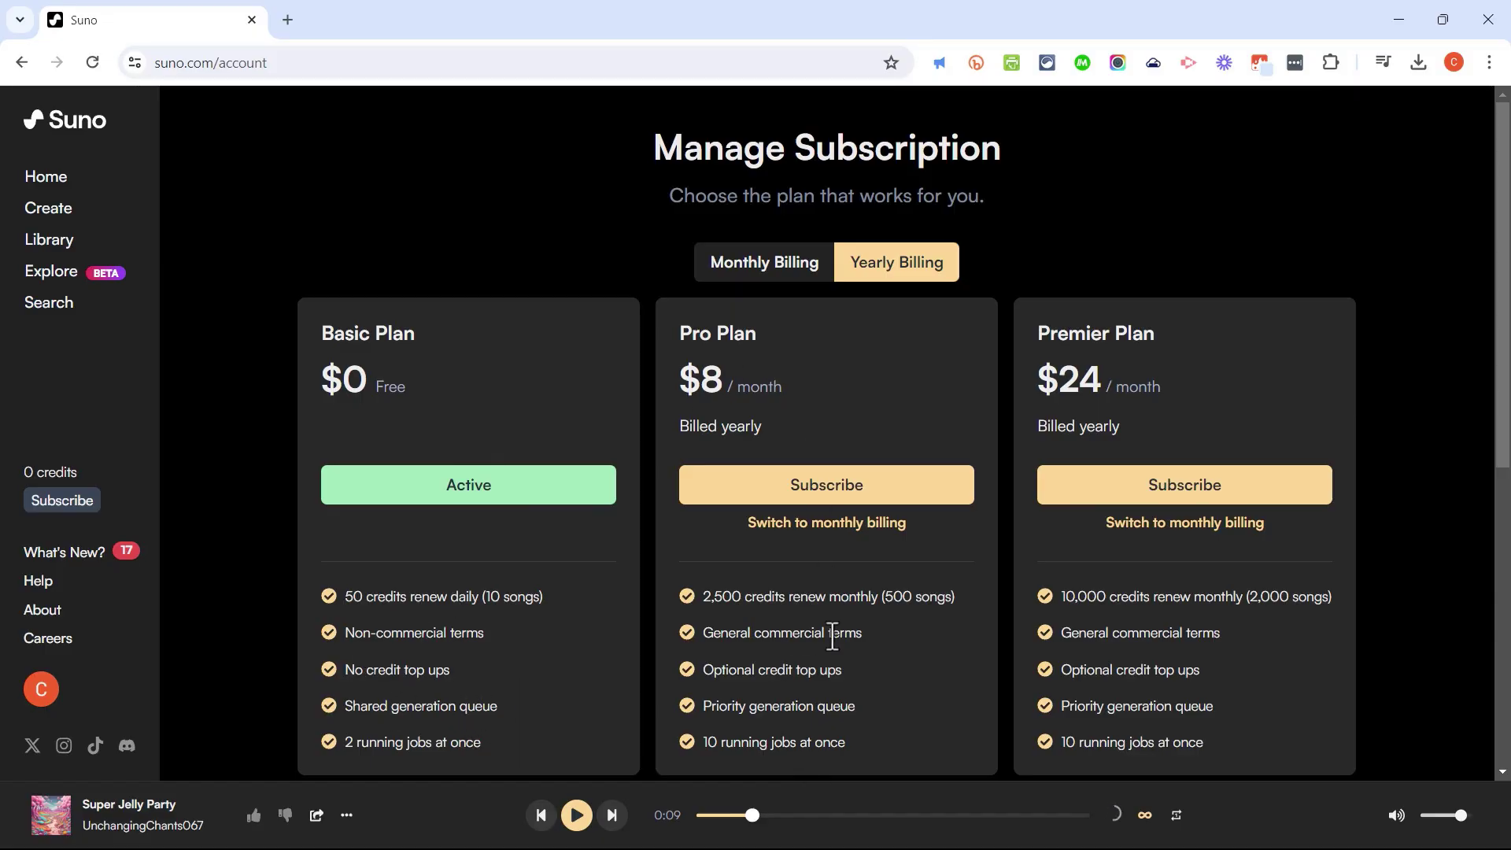
scroll(832, 636, down, 3)
scroll(850, 620, up, 3)
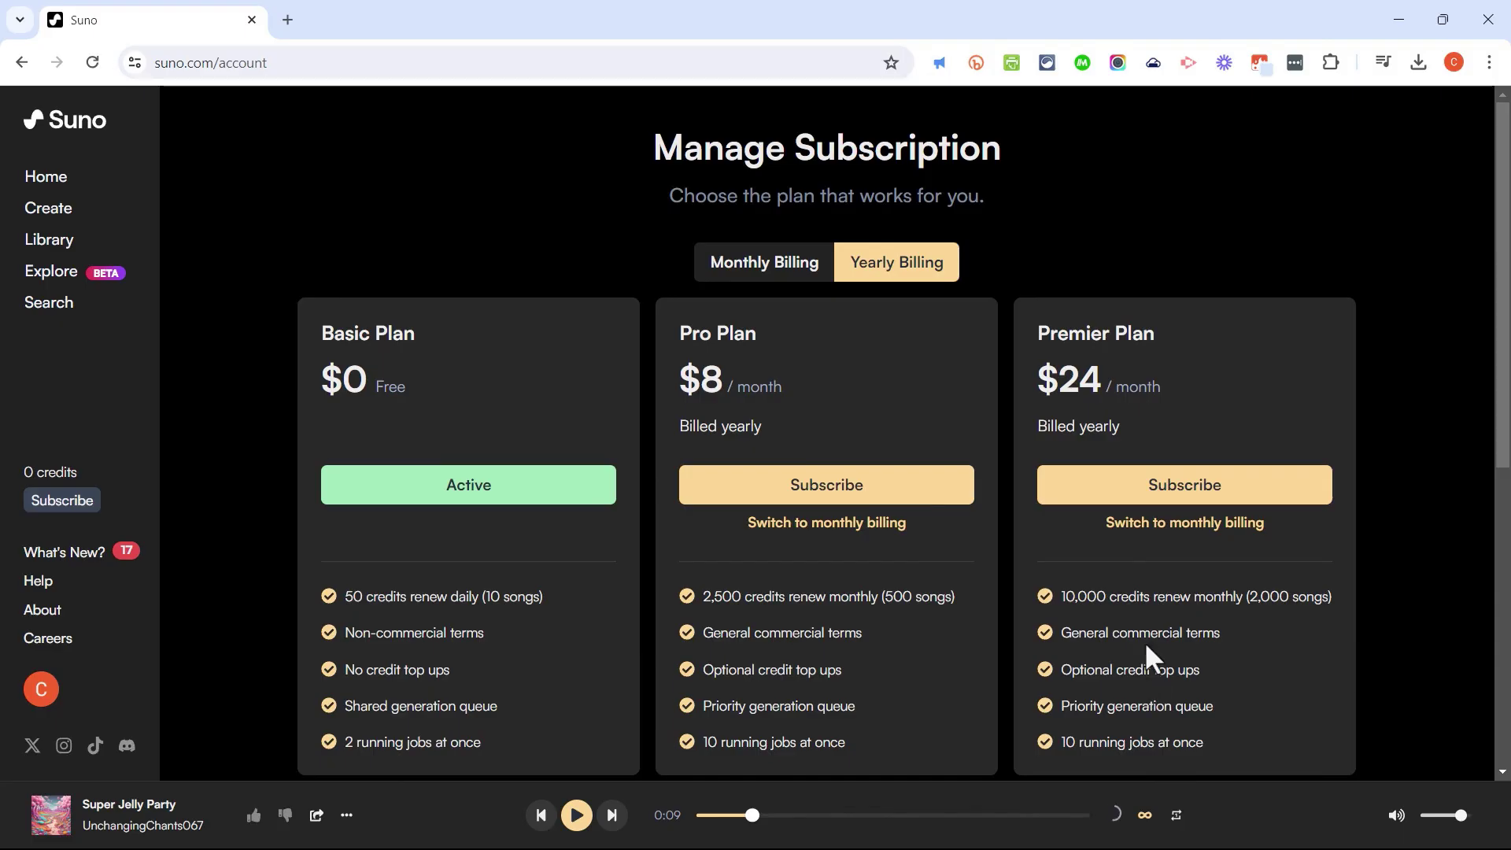
click(41, 242)
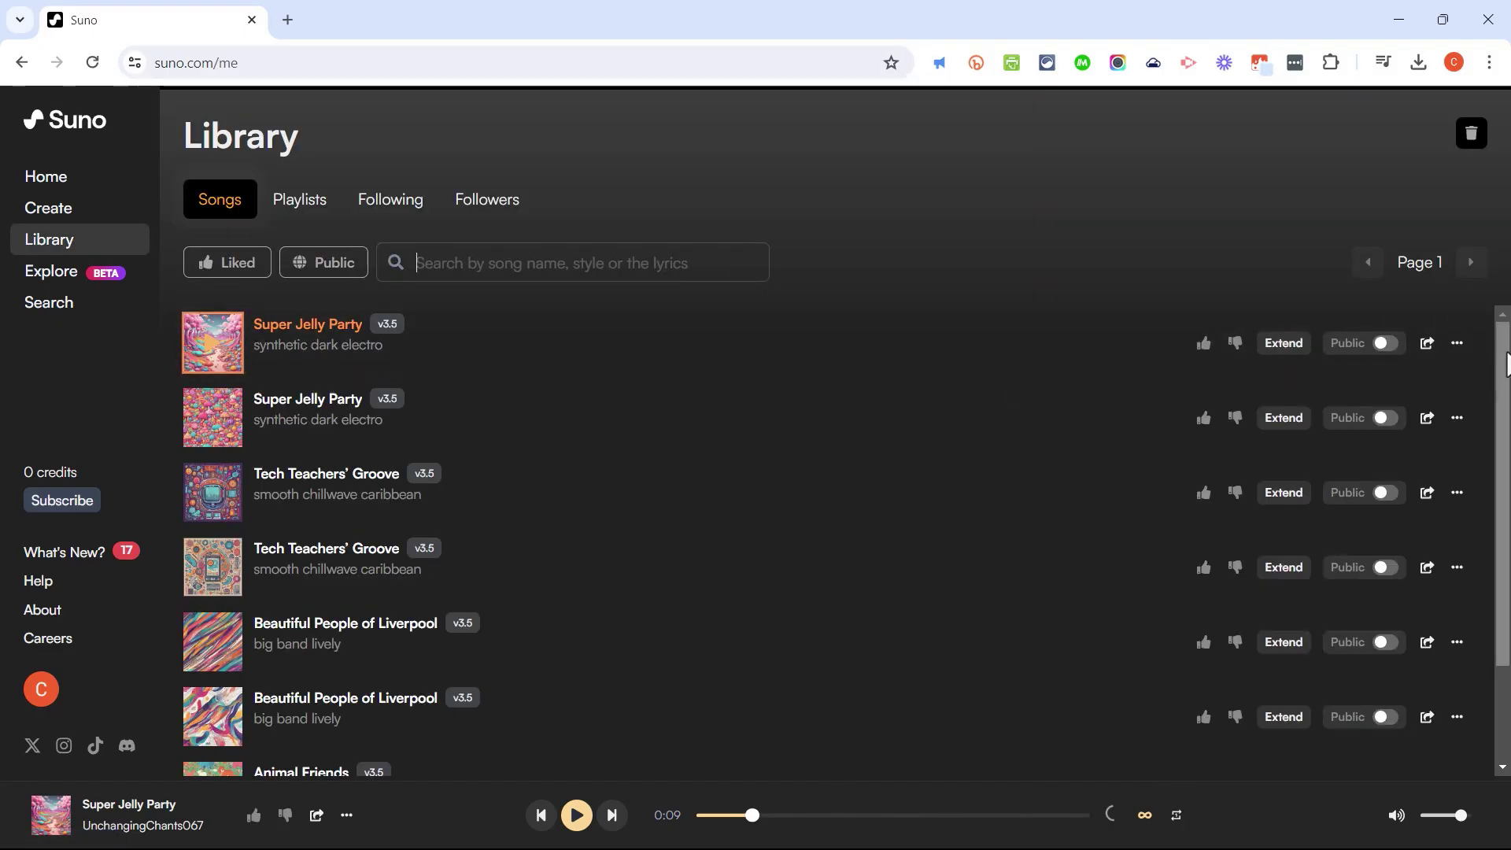
Scroll through the Library's Songs list showing the Super Jelly Party and Tech Teachers' Groove tracks.
scroll(1487, 338, down, 2)
scroll(1479, 314, up, 2)
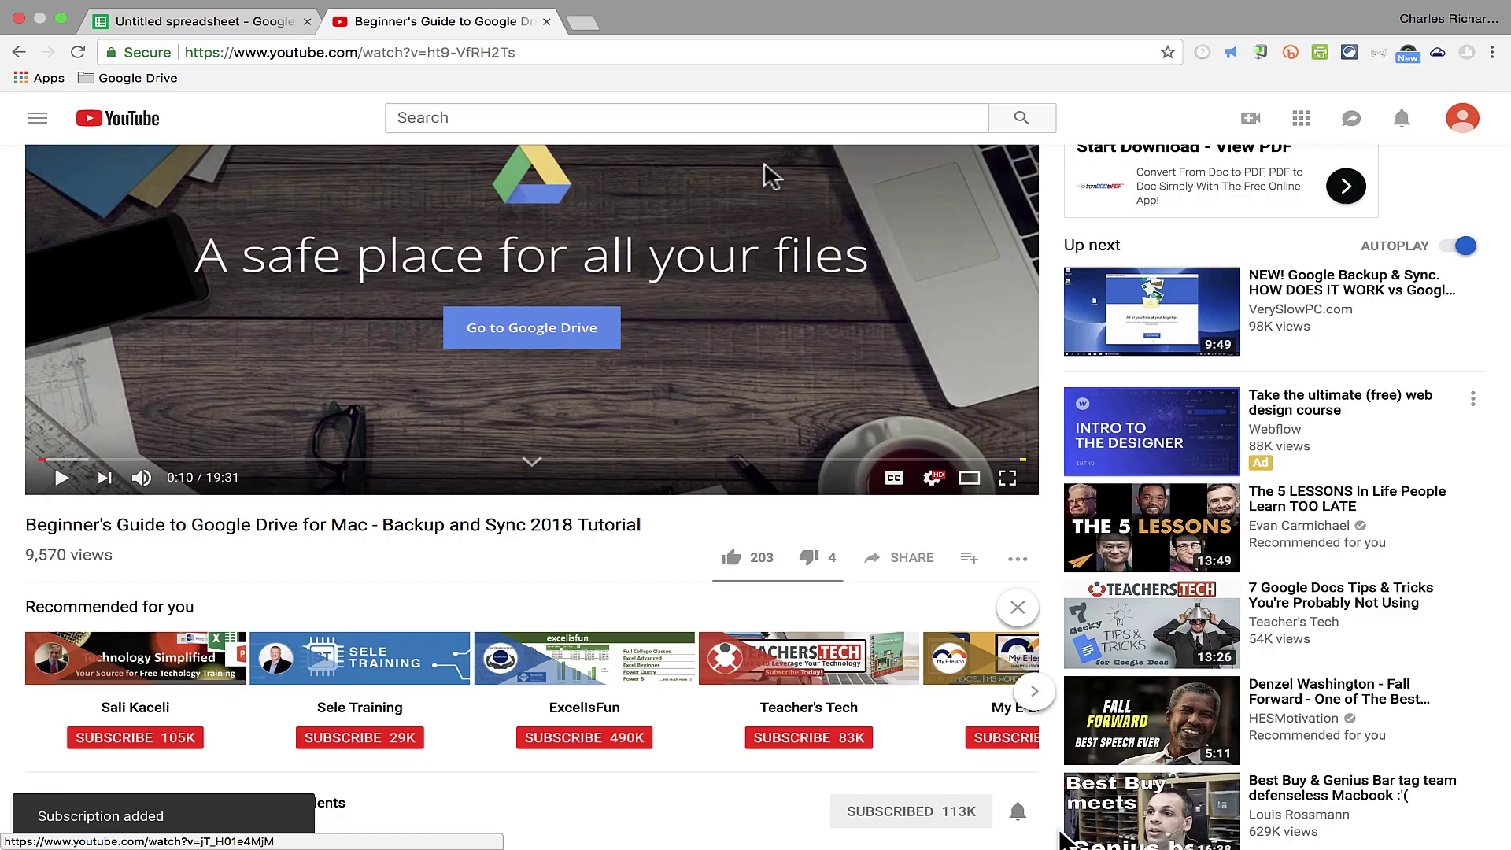
Scroll down the Google Drive tutorial page on YouTube to the channel's Subscribe area.
scroll(994, 691, down, 2)
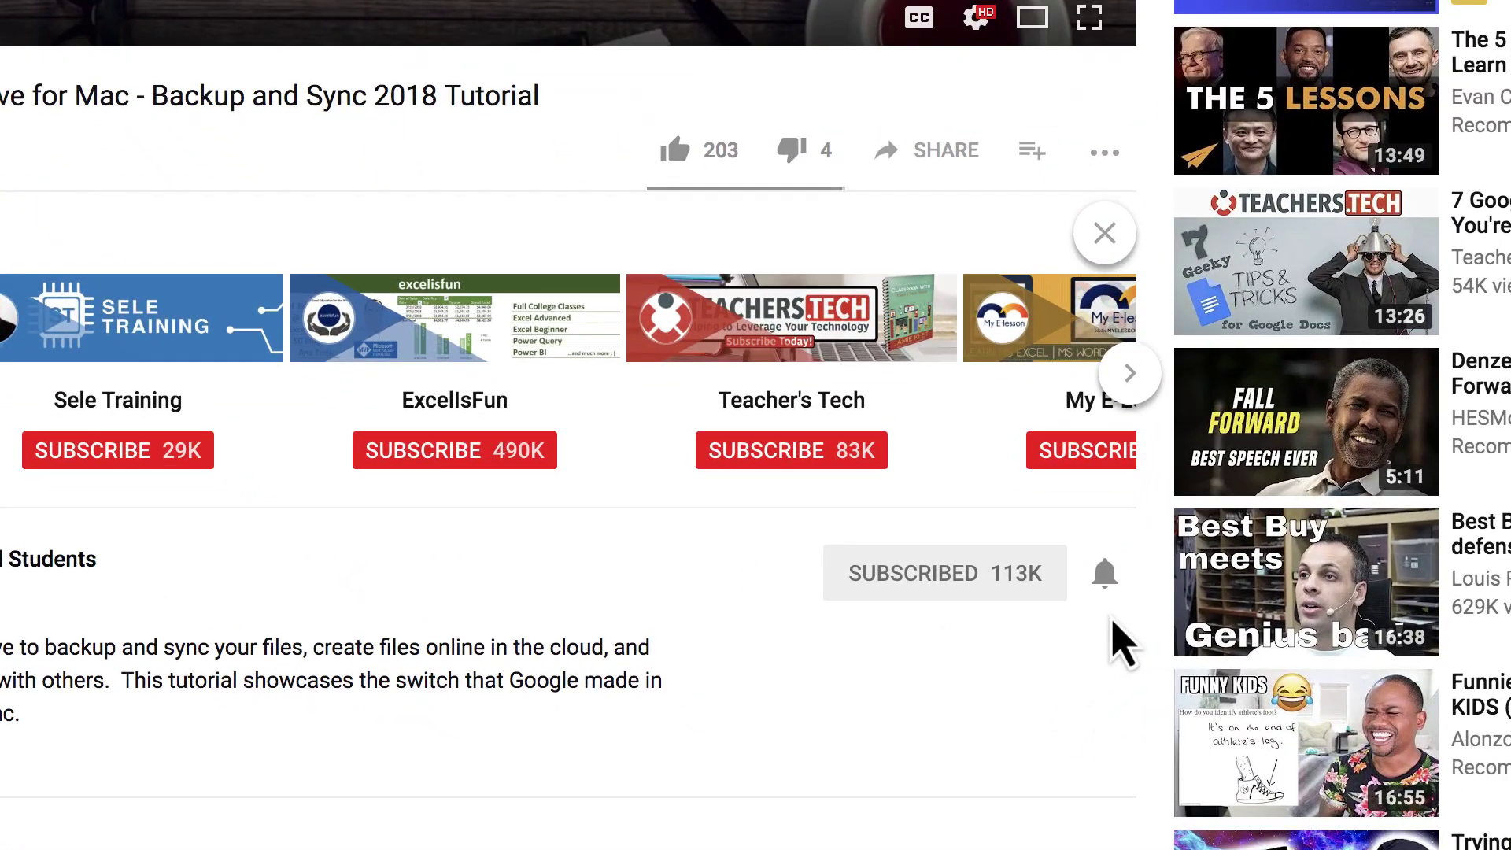